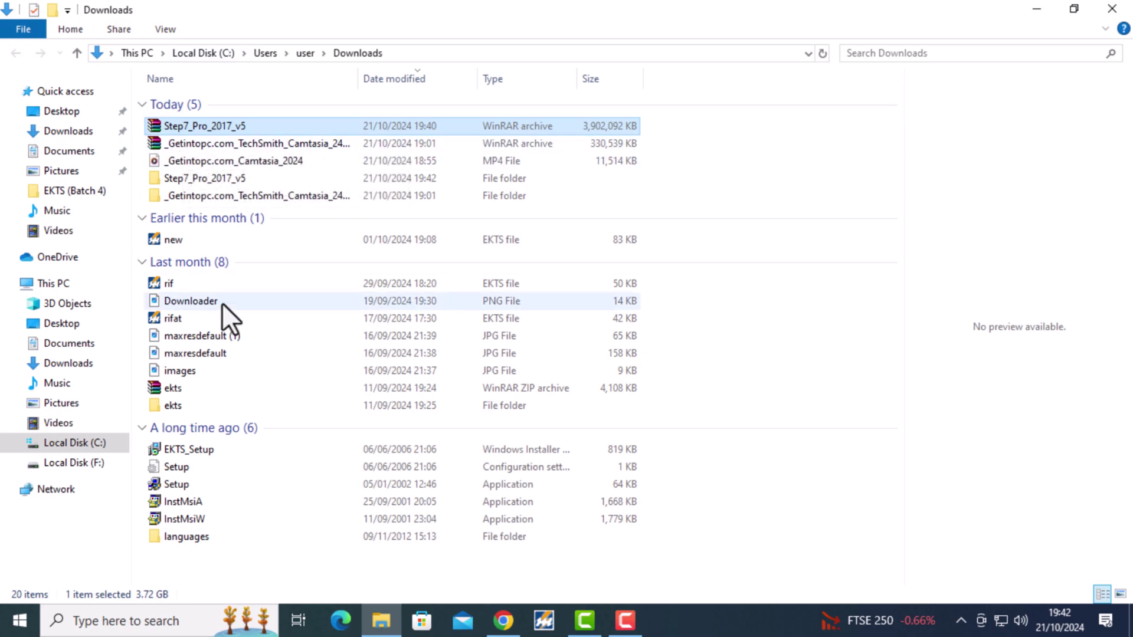
Launch the Setup application from the Step7_Pro_2017_v5.6(win10 Support) folder inside Step7_Pro_2017_v5
{"action": "double_click", "coordinate": [226, 178]}
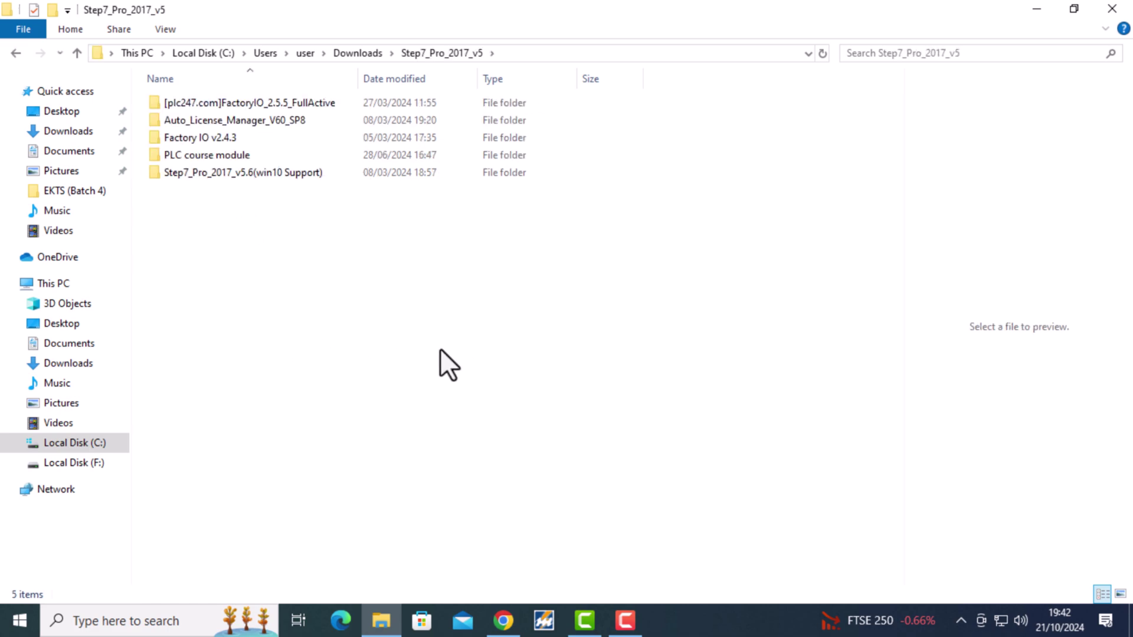
{"action": "left_click_drag", "start_coordinate": [542, 308], "coordinate": [97, 47]}
{"action": "left_click", "coordinate": [266, 278]}
{"action": "left_click", "coordinate": [257, 125]}
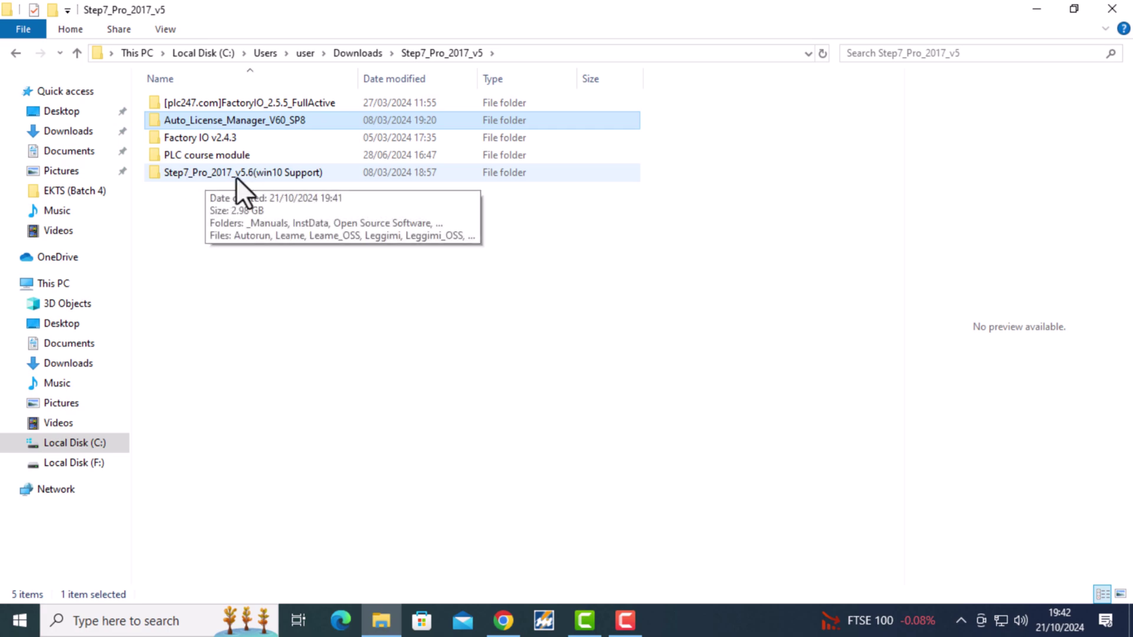
{"action": "double_click", "coordinate": [285, 173]}
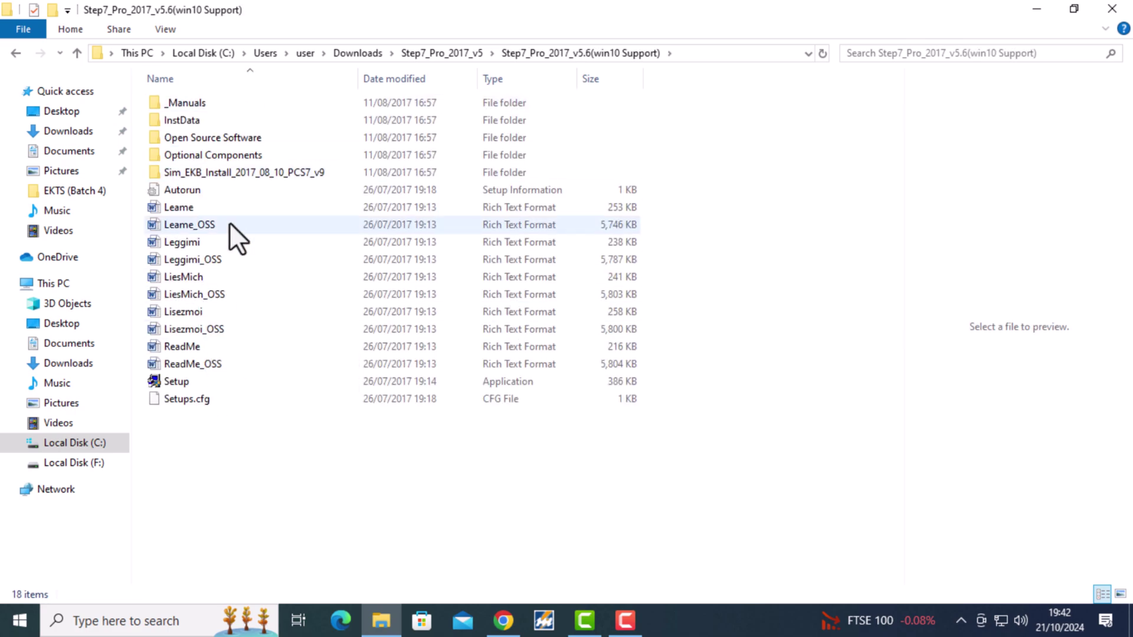
{"action": "left_click", "coordinate": [180, 383]}
{"action": "double_click", "coordinate": [246, 385]}
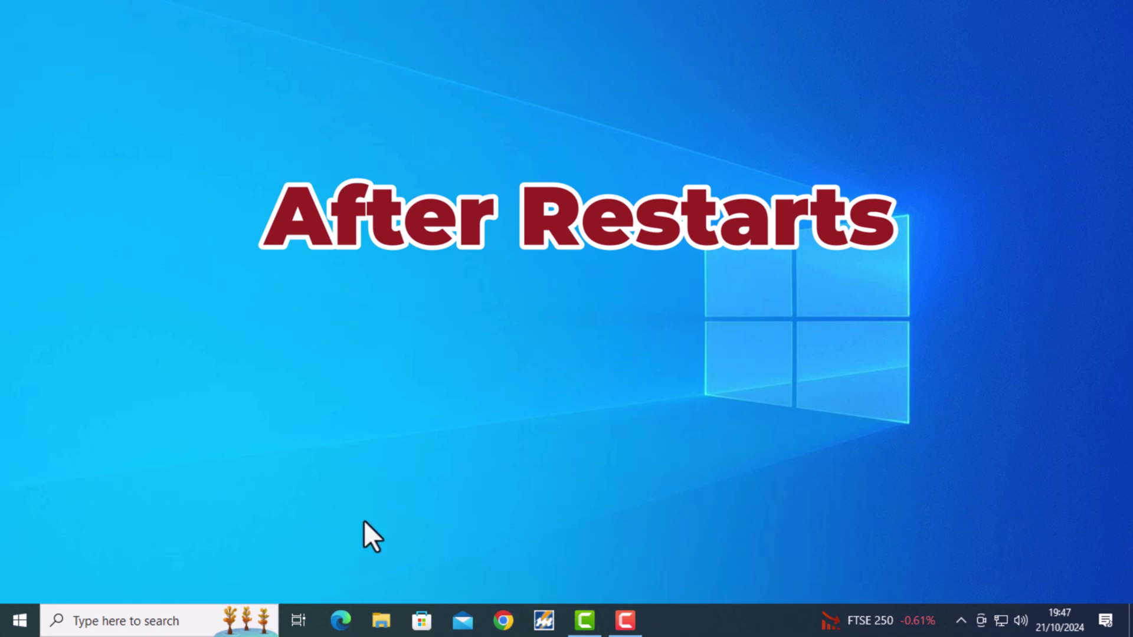
After the restart, reopen Downloads\Step7_Pro_2017_v5\Step7_Pro_2017_v5.6(win10 Support) in File Explorer and run Setup again
{"action": "left_click", "coordinate": [381, 620]}
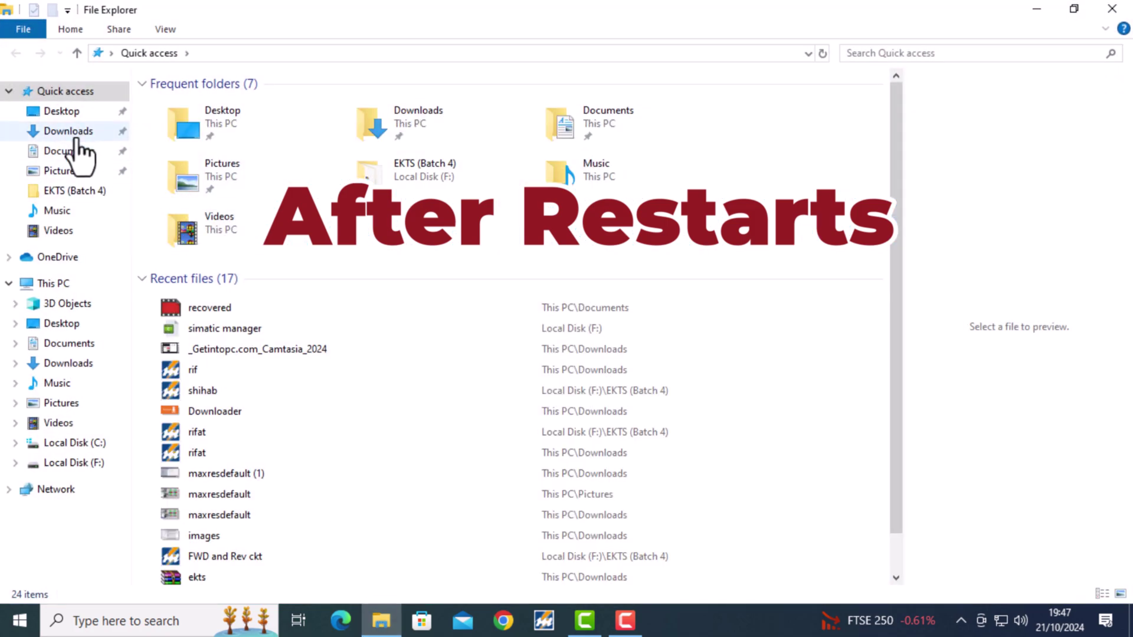
{"action": "left_click", "coordinate": [75, 131]}
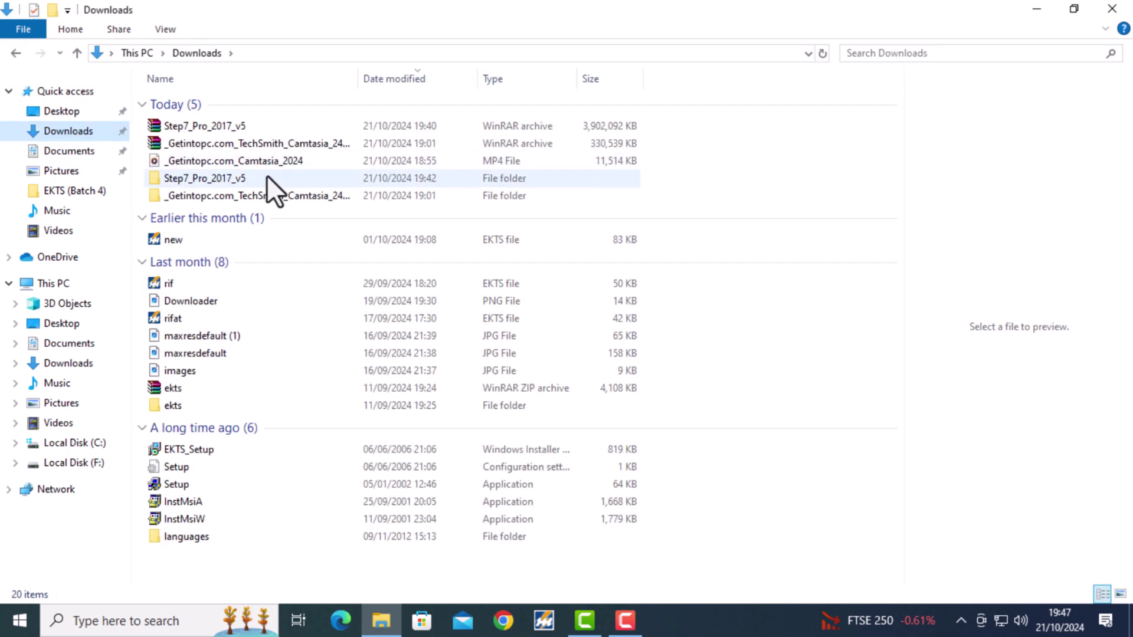
{"action": "double_click", "coordinate": [207, 201]}
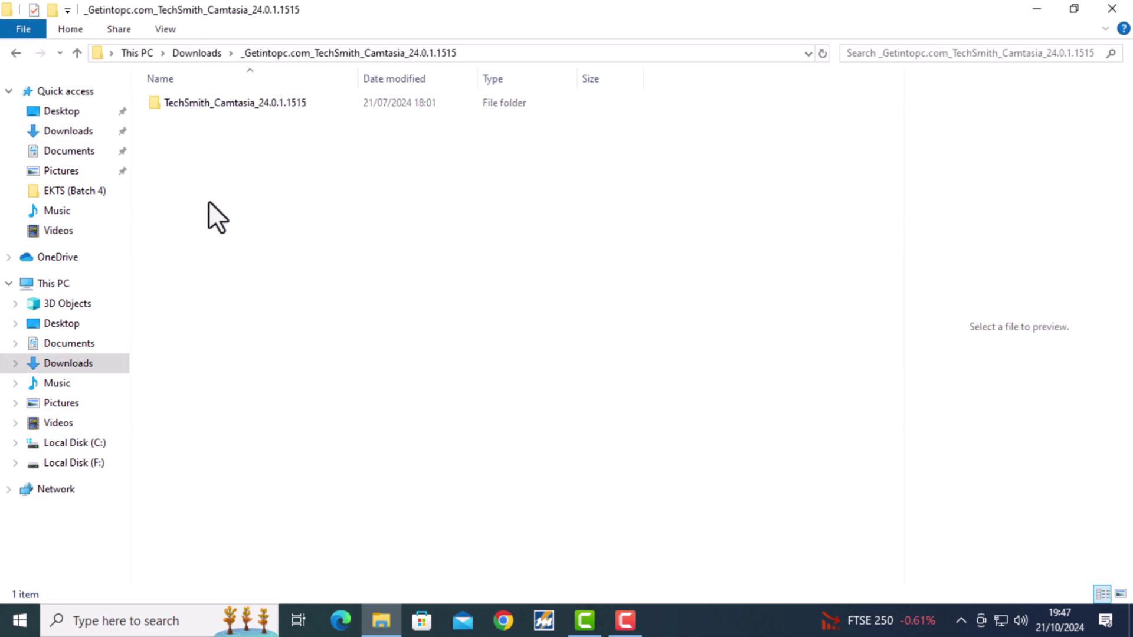
{"action": "left_click", "coordinate": [77, 53]}
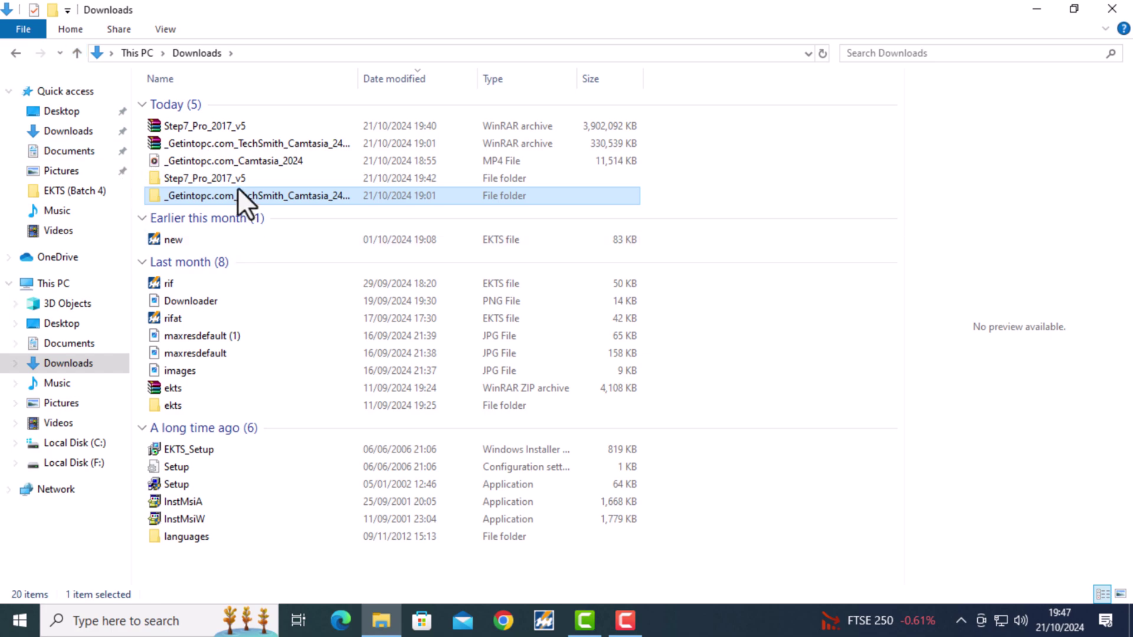
{"action": "double_click", "coordinate": [235, 178]}
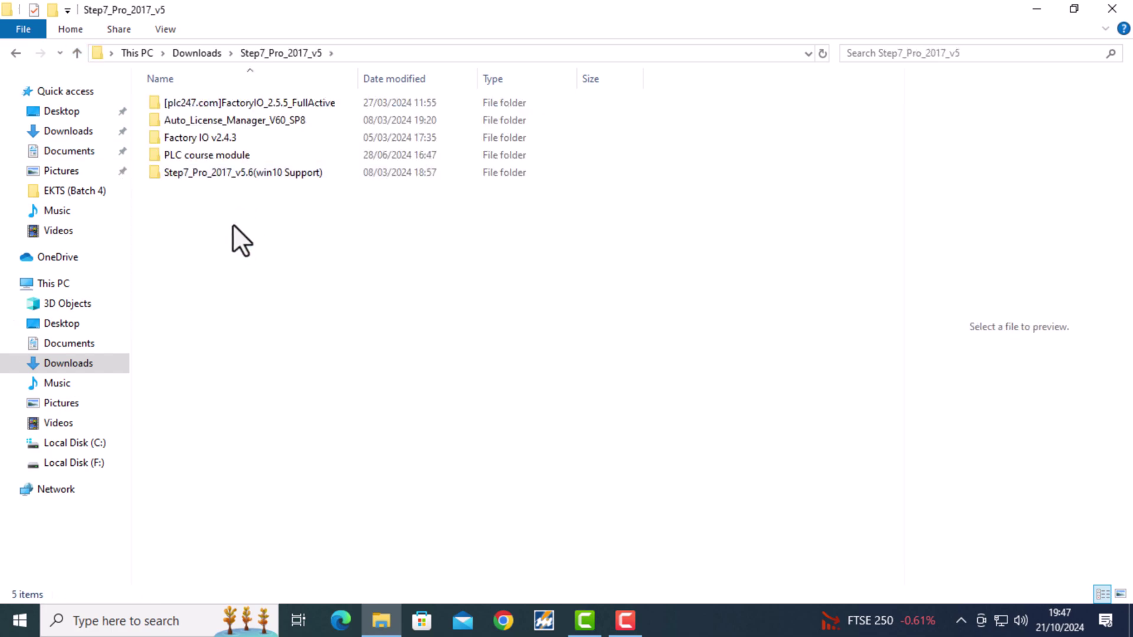
{"action": "left_click", "coordinate": [218, 176]}
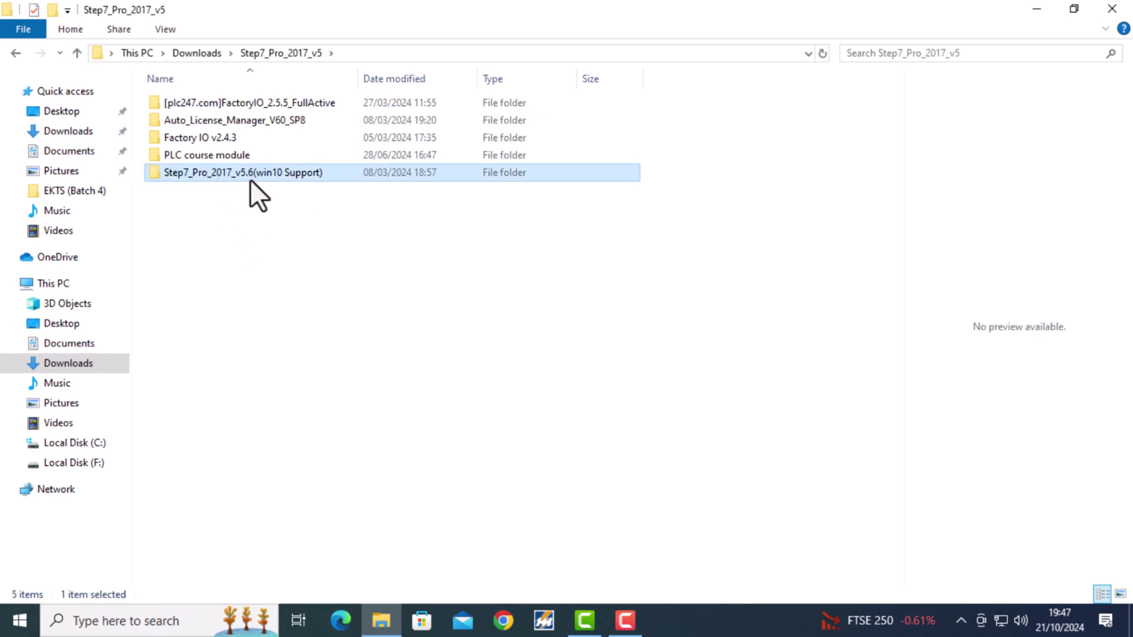
{"action": "double_click", "coordinate": [248, 177]}
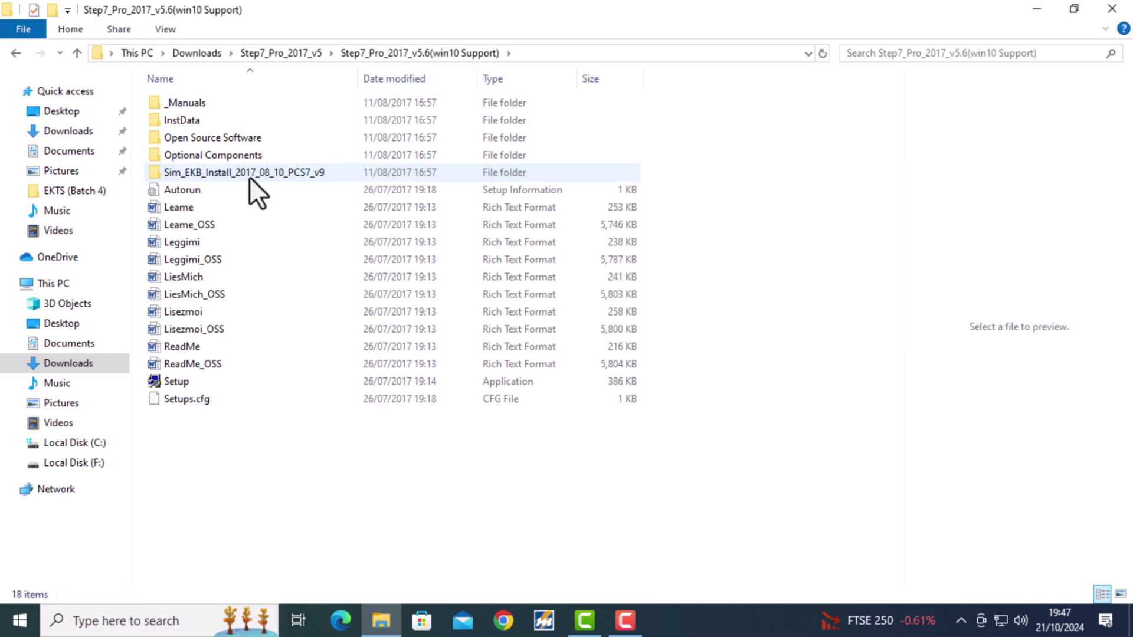
{"action": "left_click", "coordinate": [175, 384]}
{"action": "double_click", "coordinate": [175, 384]}
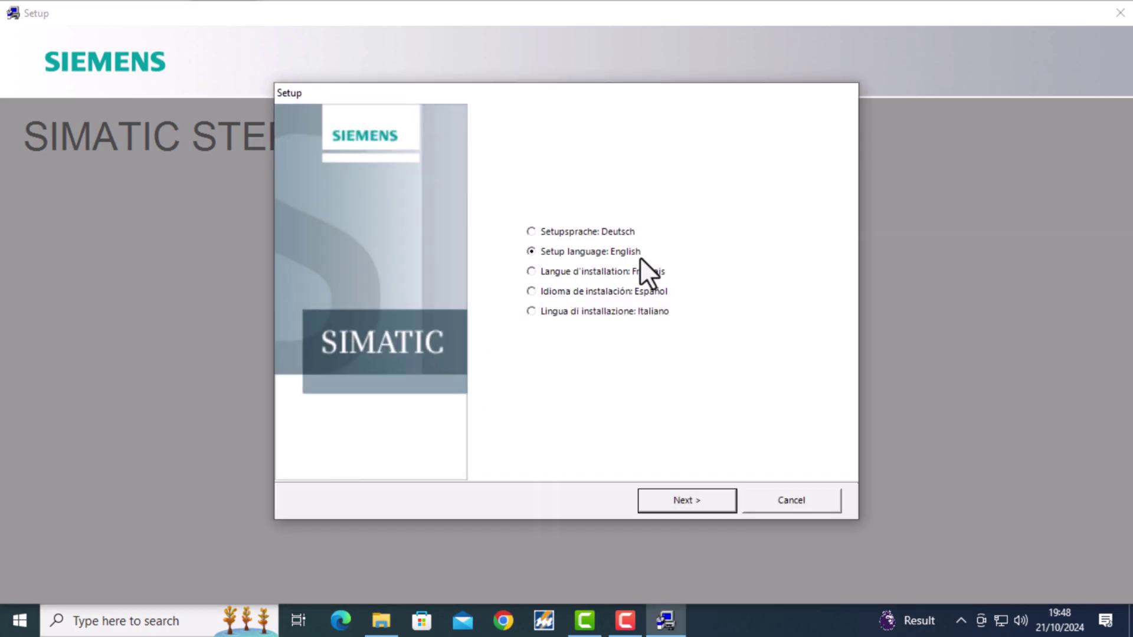
Keep English as the setup language, pass the product notes and accept the license agreement and security information
{"action": "left_click", "coordinate": [693, 503]}
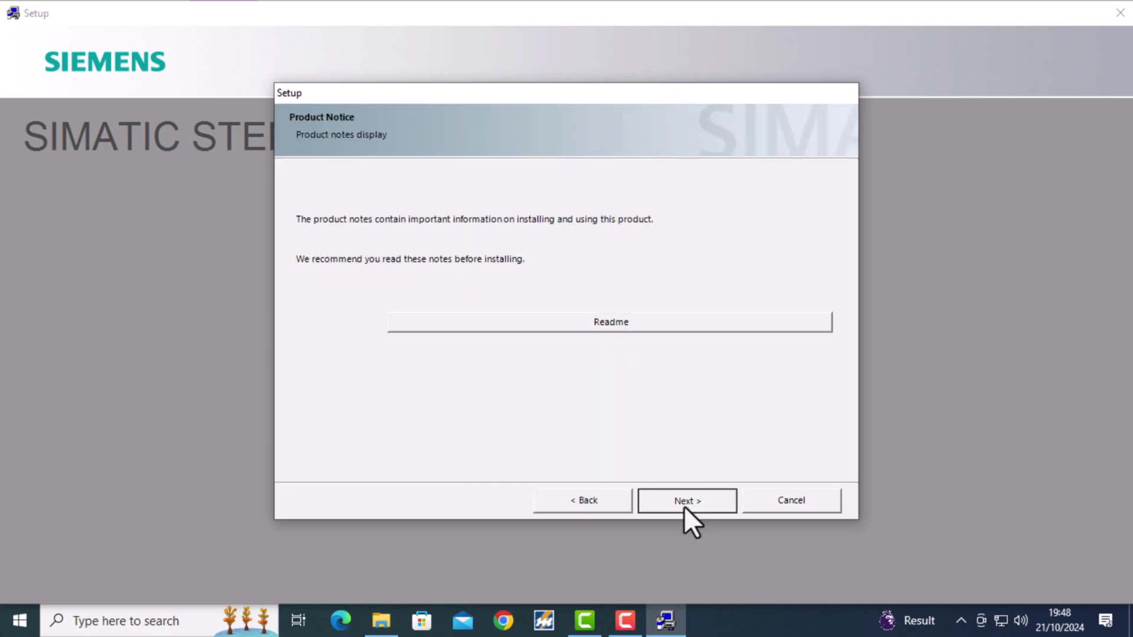
{"action": "left_click", "coordinate": [684, 502]}
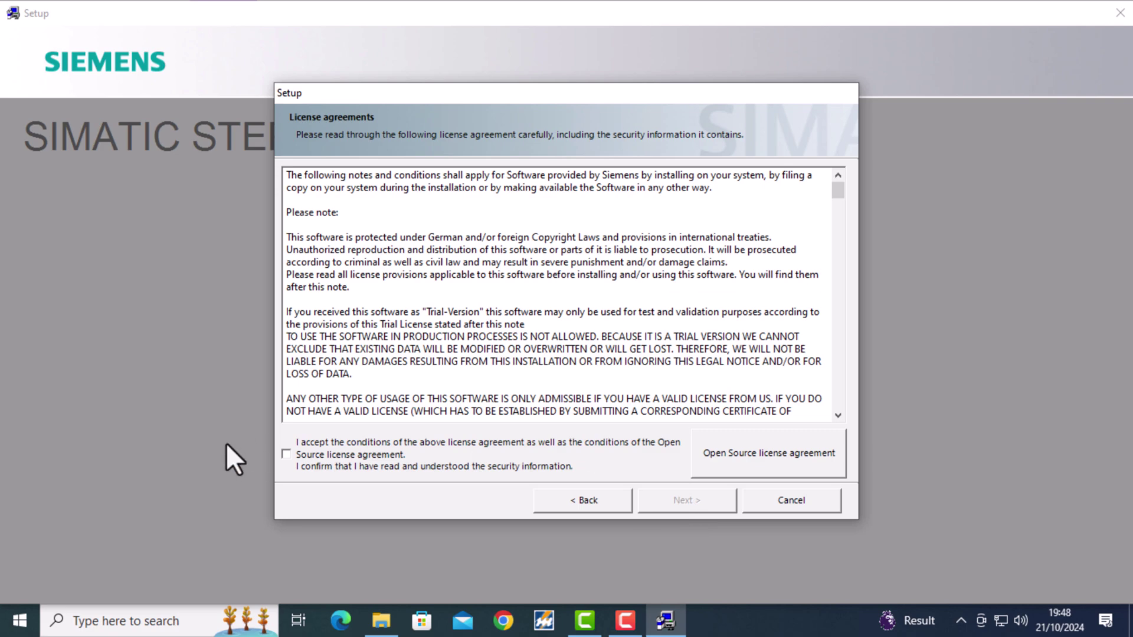
{"action": "left_click", "coordinate": [287, 454]}
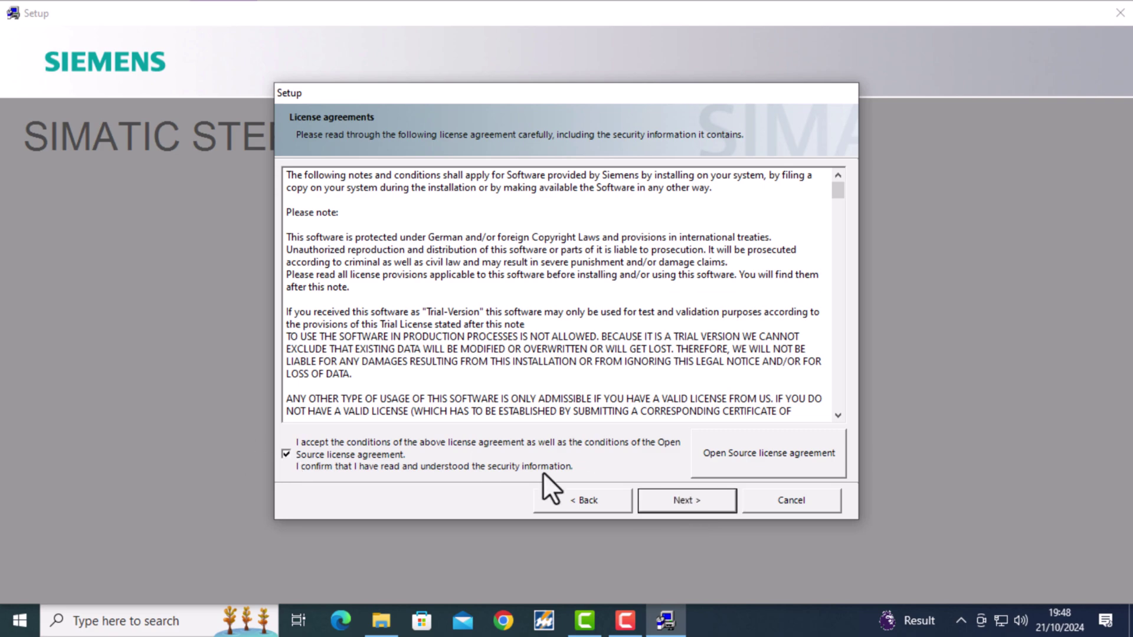
{"action": "left_click", "coordinate": [696, 500]}
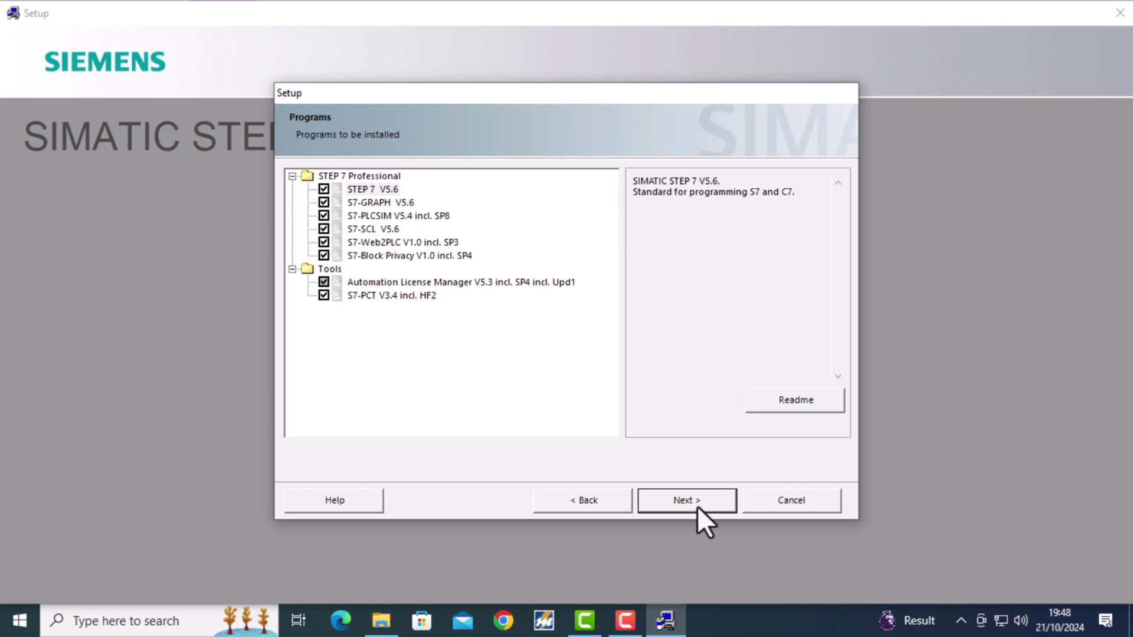
Keep all STEP 7 Professional programs and tools selected, accept the system settings changes and start the installation
{"action": "left_click", "coordinate": [663, 502]}
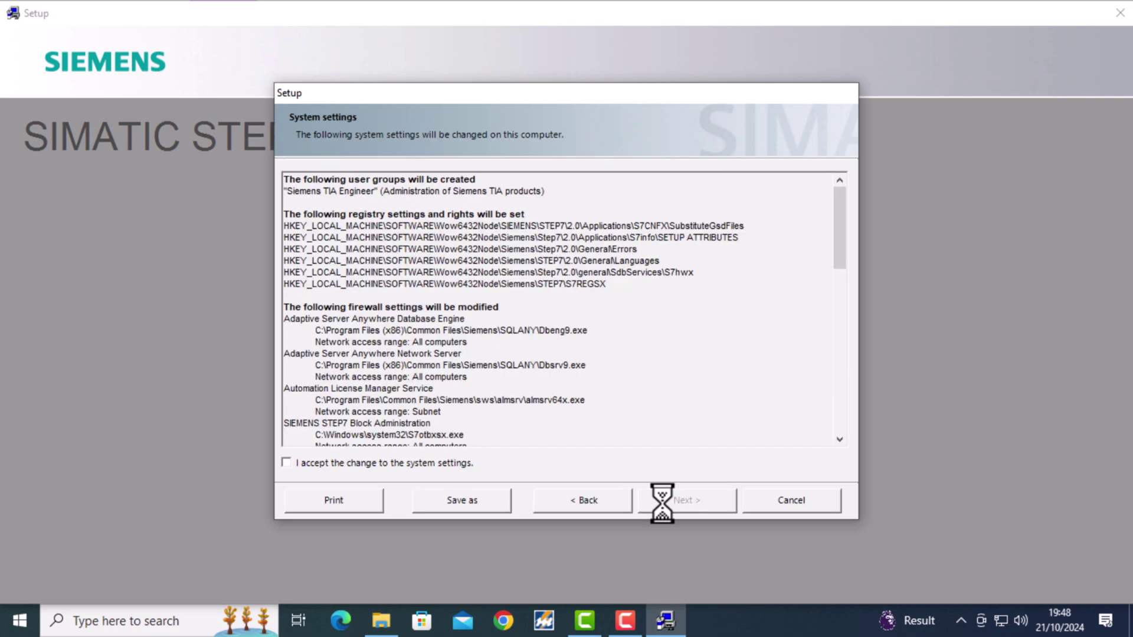
{"action": "left_click", "coordinate": [287, 463]}
{"action": "left_click", "coordinate": [682, 505]}
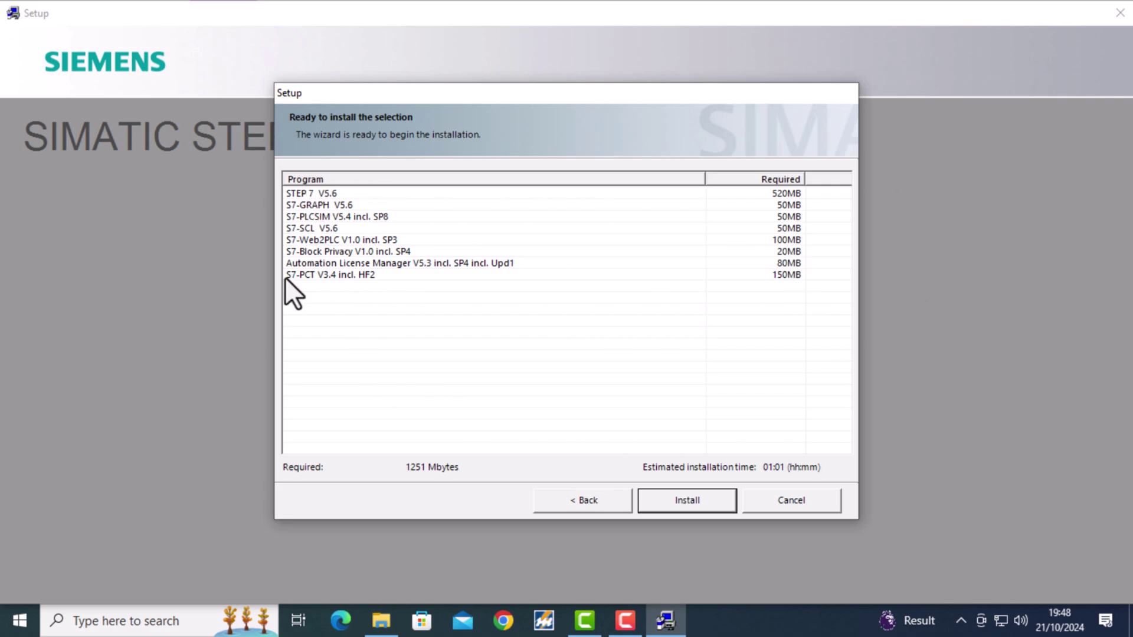
{"action": "left_click", "coordinate": [693, 501]}
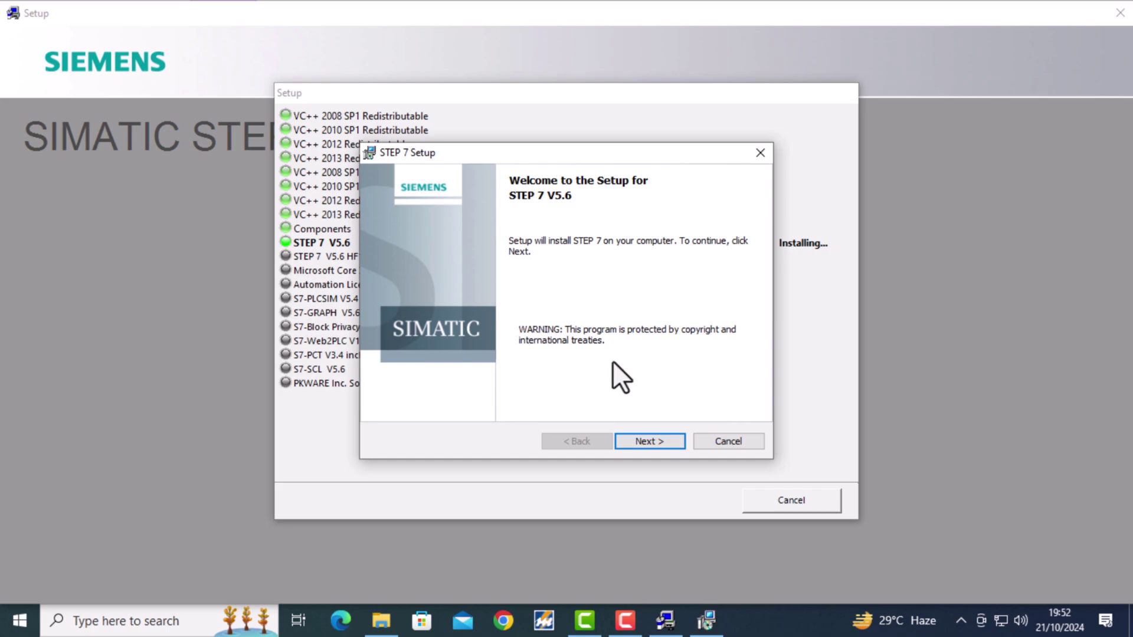
Configure the STEP 7 V5.6 setup with the default customer information, the Typical setup type and English as the only product language
{"action": "left_click", "coordinate": [650, 442]}
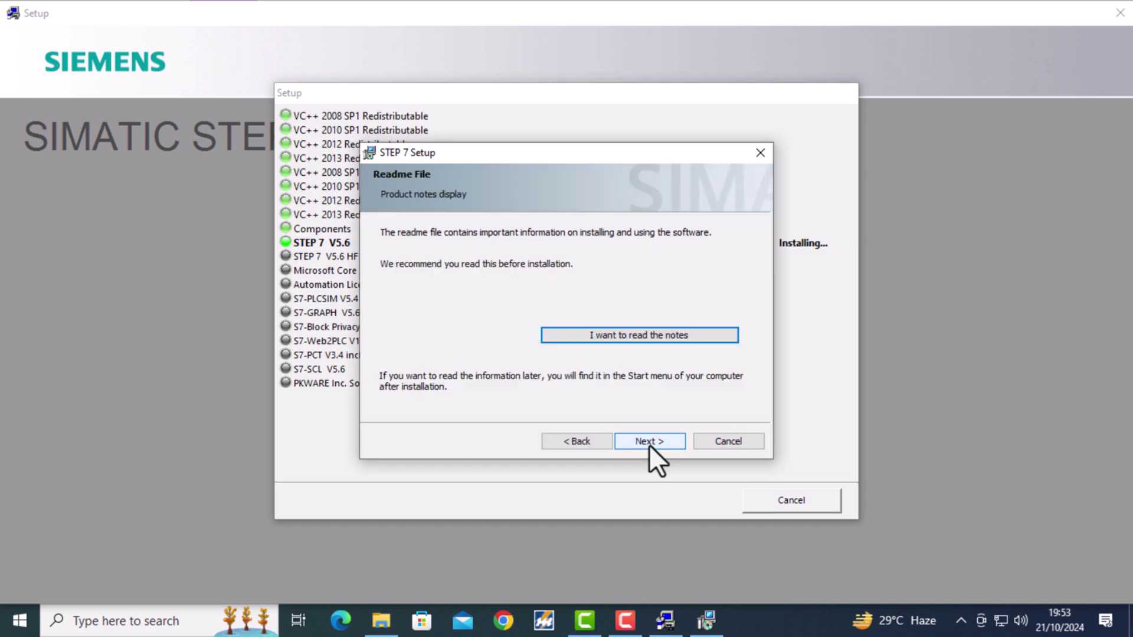
{"action": "left_click", "coordinate": [641, 441]}
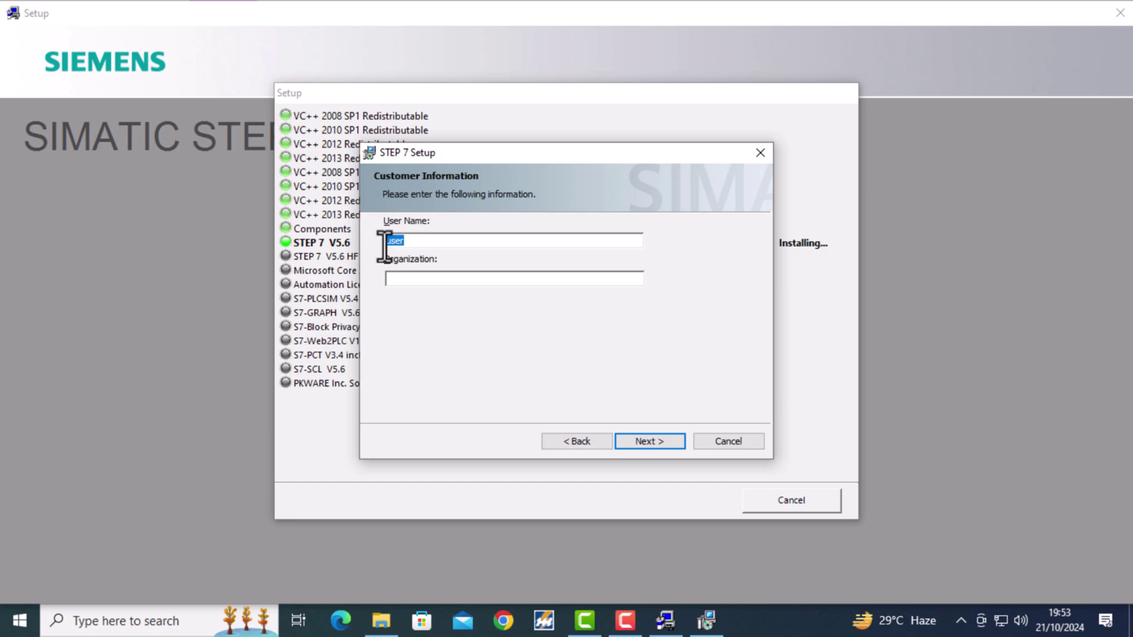
{"action": "left_click", "coordinate": [658, 443]}
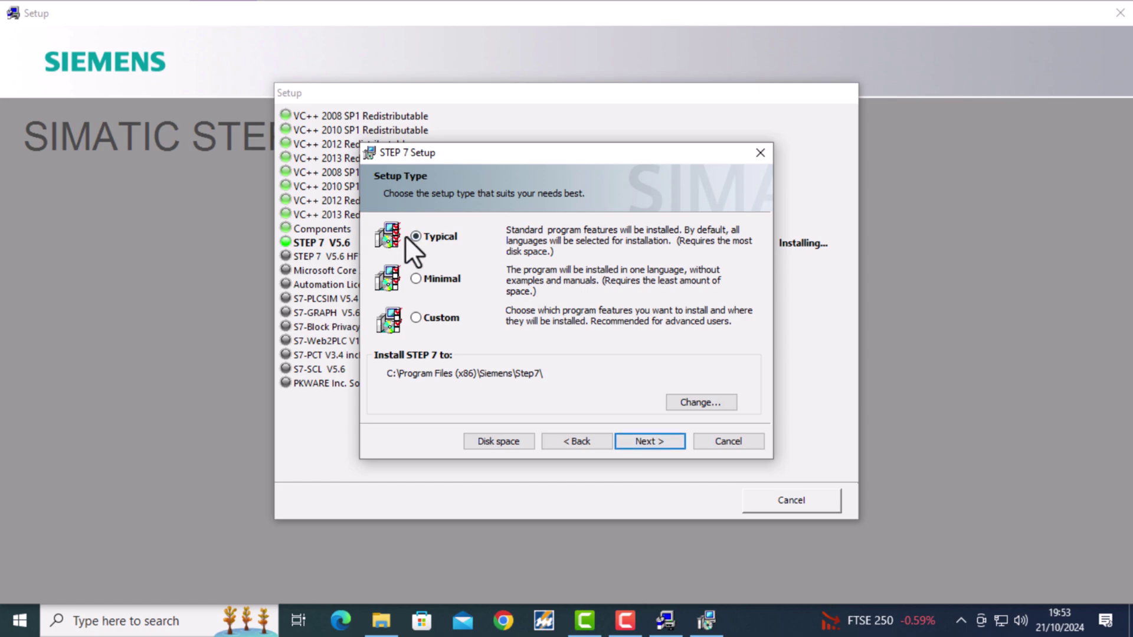
{"action": "left_click", "coordinate": [645, 441]}
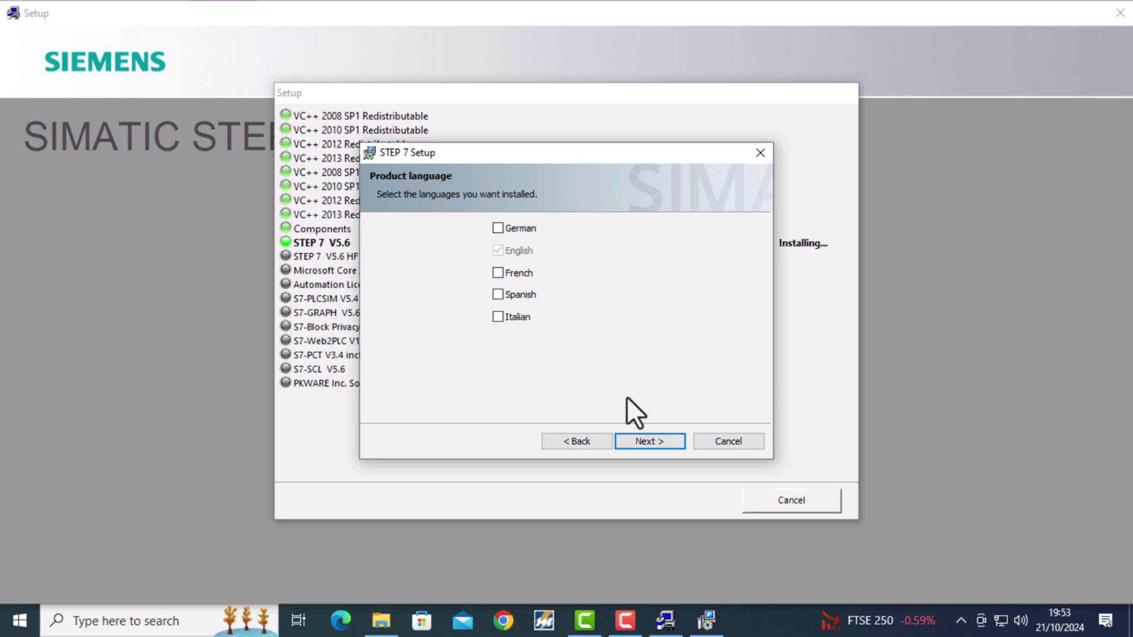
{"action": "left_click", "coordinate": [642, 440]}
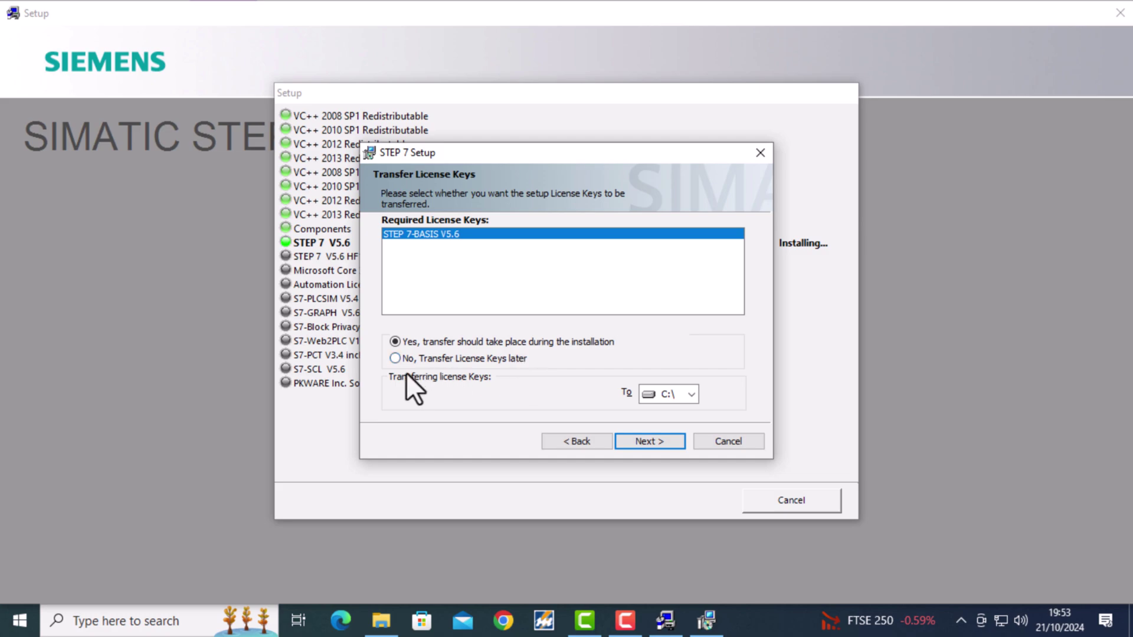
Choose "No, Transfer License Keys later" and start installing STEP 7 V5.6
{"action": "left_click", "coordinate": [395, 358]}
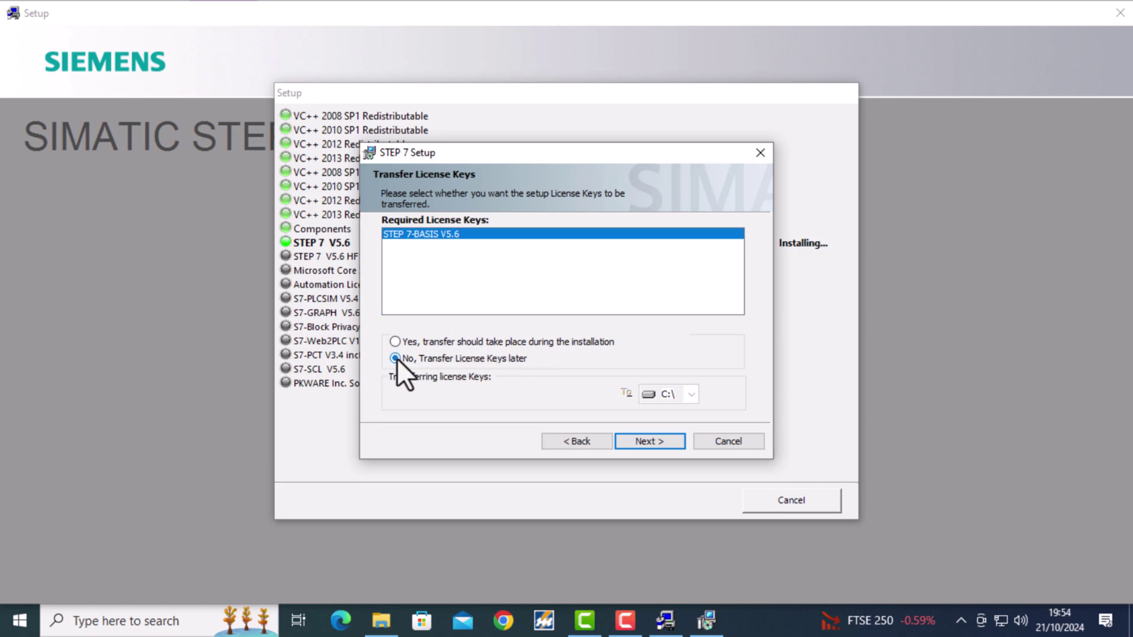
{"action": "left_click", "coordinate": [646, 444]}
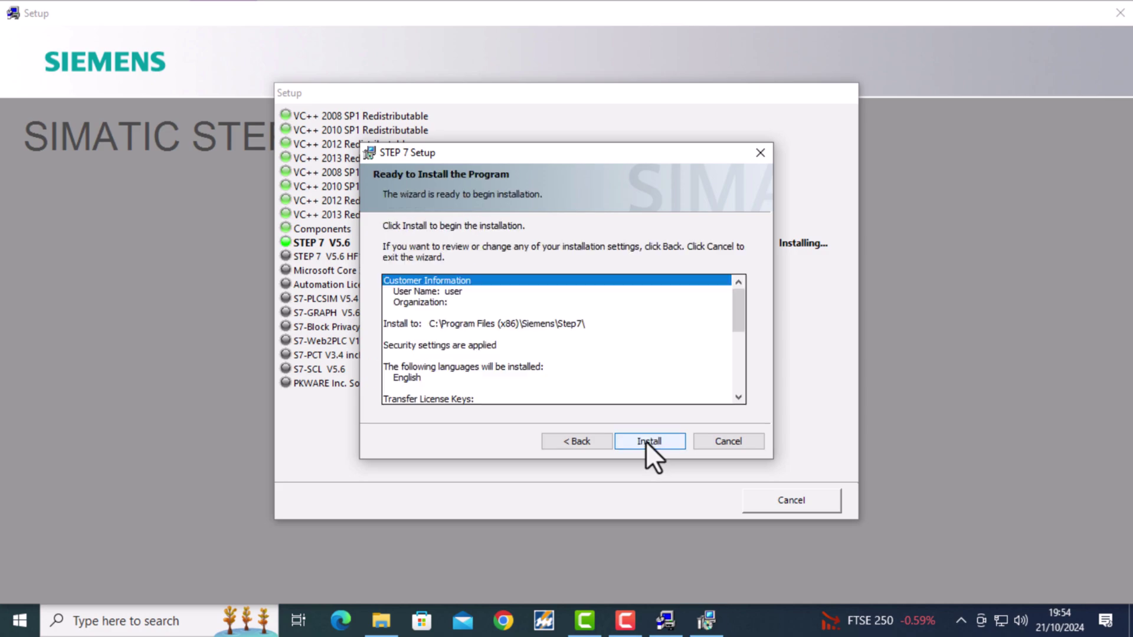
{"action": "left_click", "coordinate": [646, 441]}
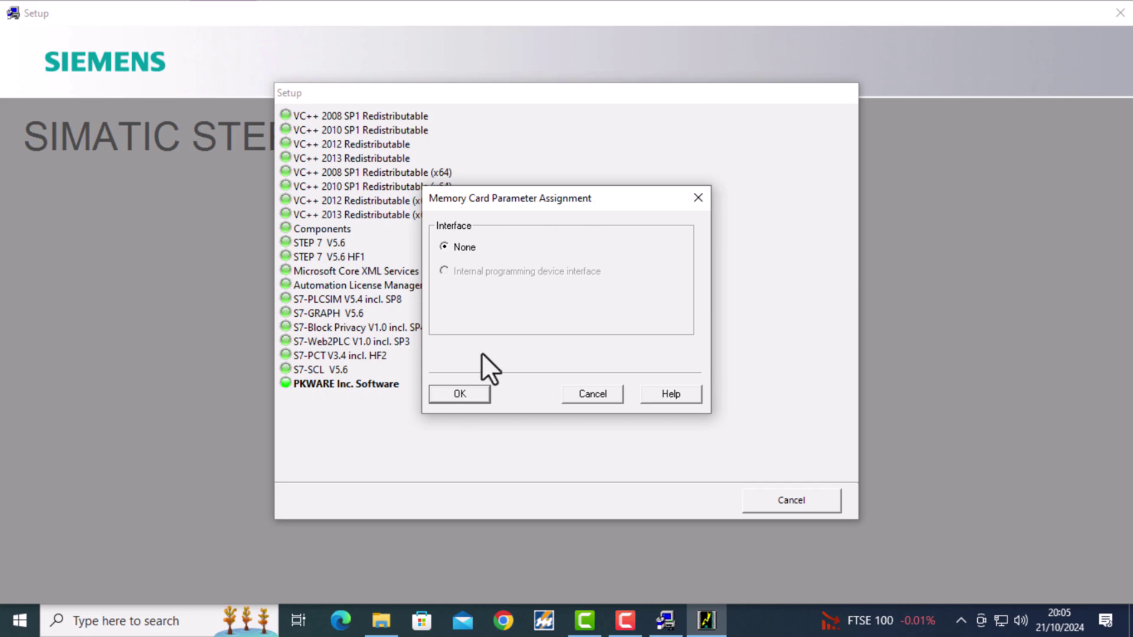
Keep the memory card interface at None, skip license synchronization and finish the setup with the computer restart postponed
{"action": "left_click", "coordinate": [466, 394]}
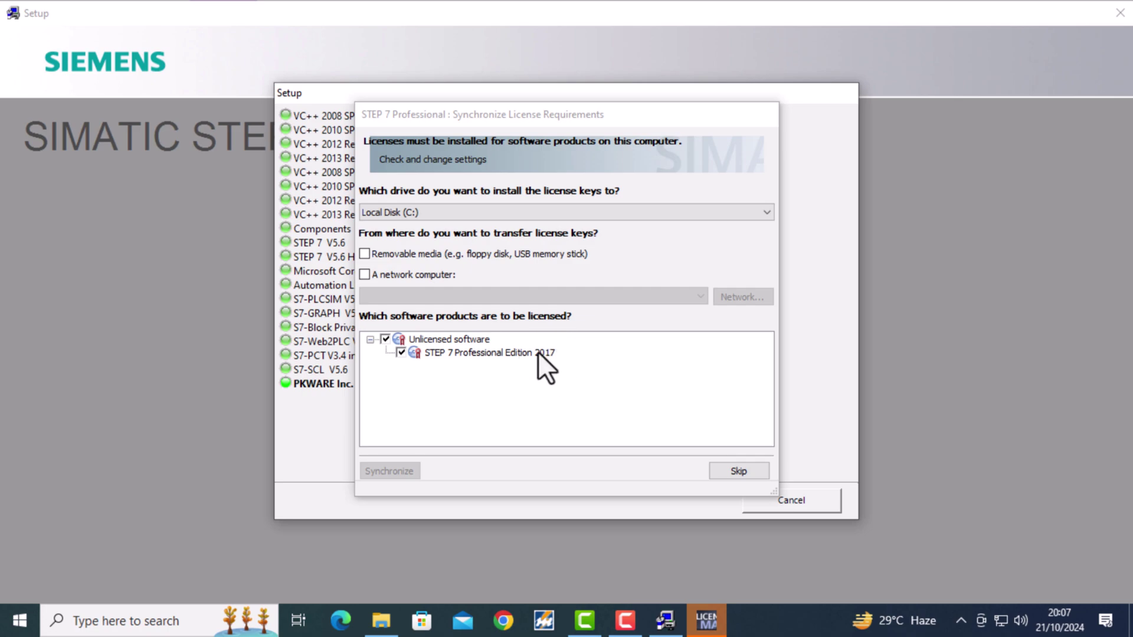
{"action": "left_click", "coordinate": [750, 477]}
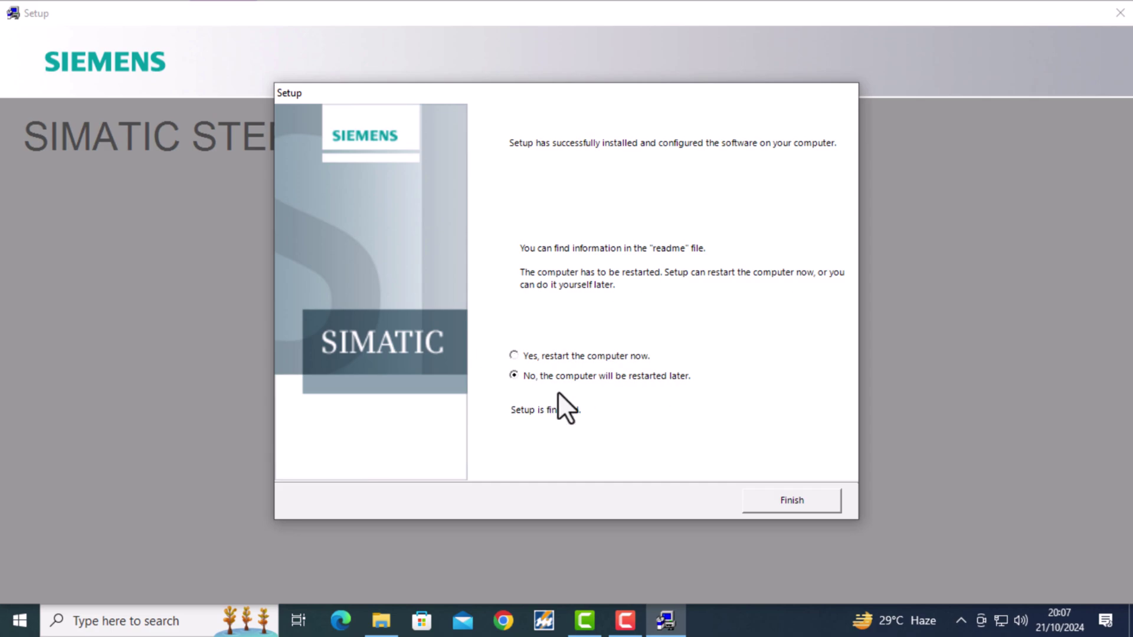
{"action": "left_click", "coordinate": [806, 509]}
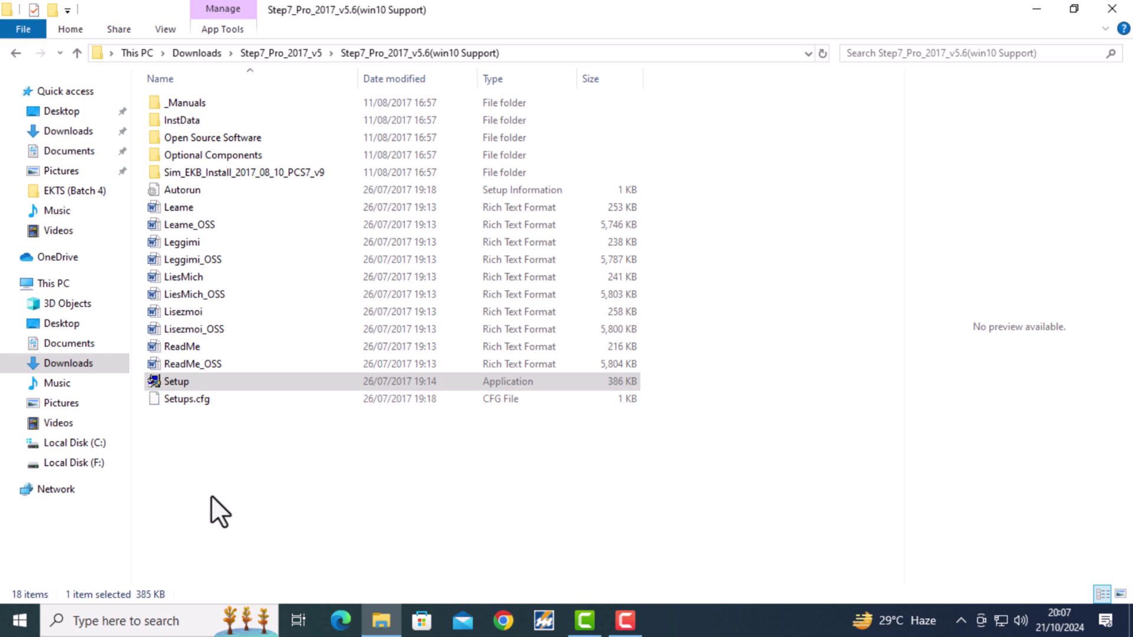
Open the Sim_EKB_Install_2017_08_10_PCS7_v9 folder, launch Sim_EKB_Install_2017_08_10 and move its window higher on the screen
{"action": "double_click", "coordinate": [211, 177]}
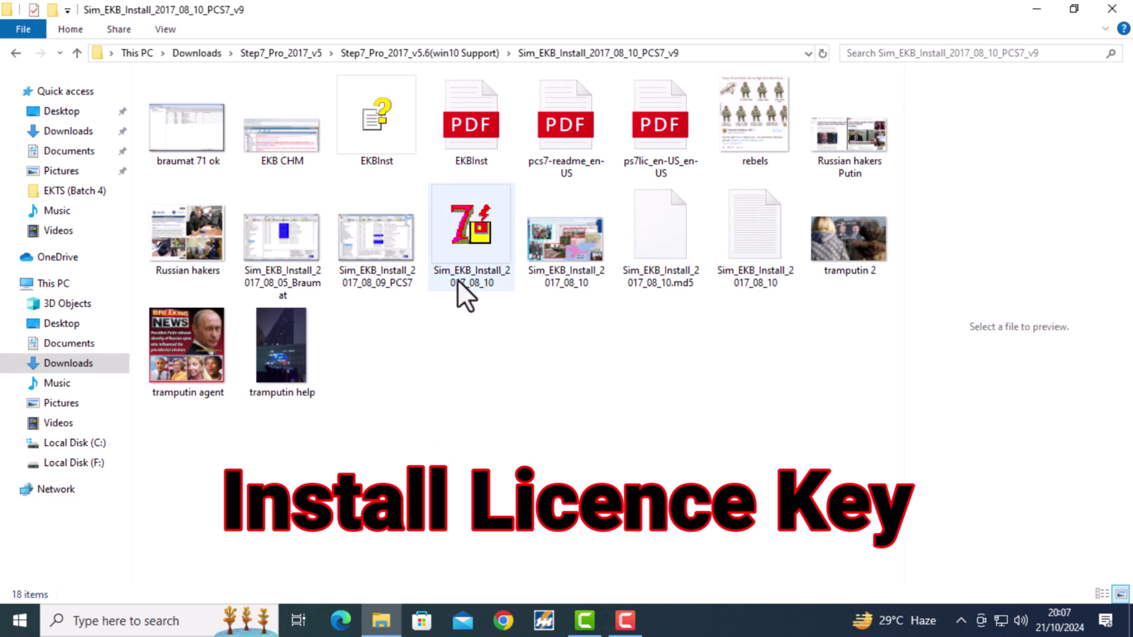
{"action": "left_click", "coordinate": [476, 261]}
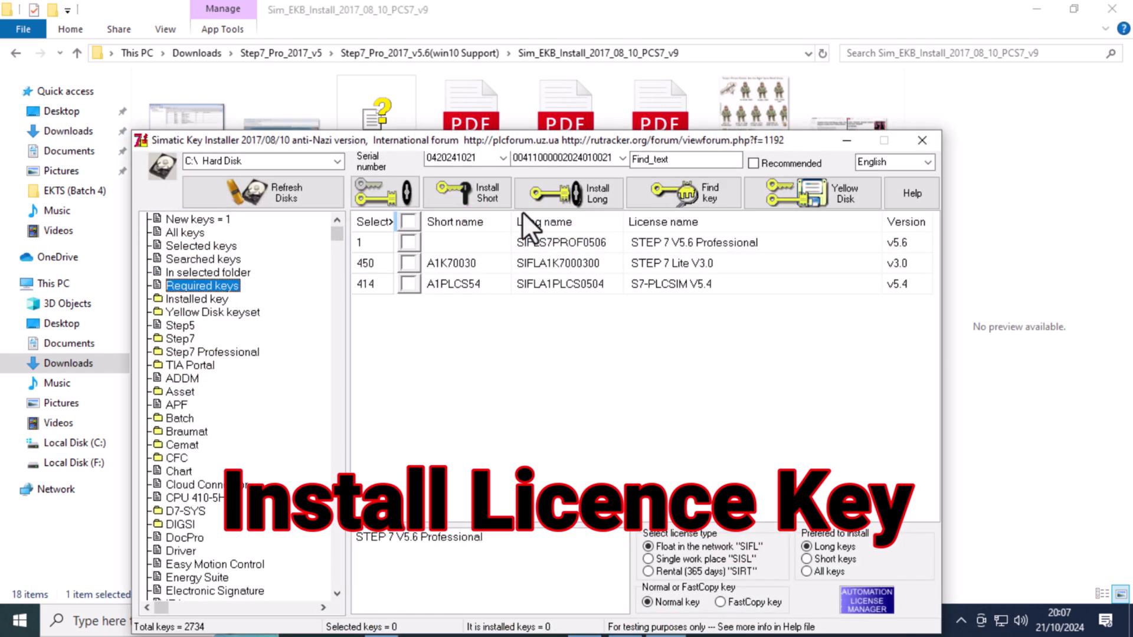
{"action": "left_click_drag", "start_coordinate": [488, 140], "coordinate": [440, 40]}
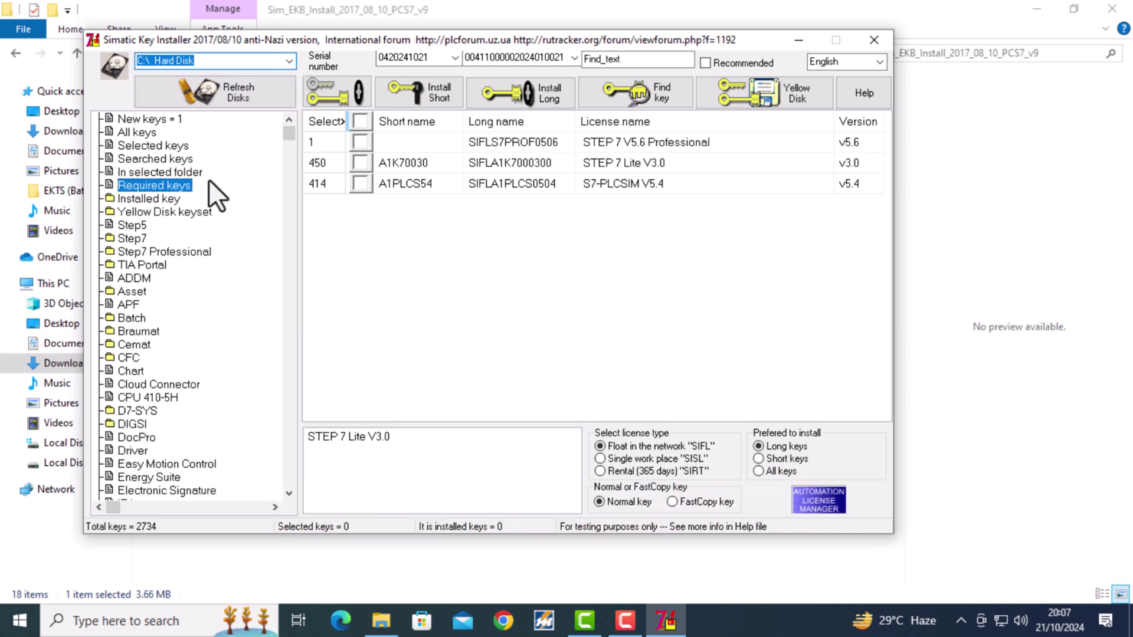
Select the required keys for STEP 7 V5.6 Professional, STEP 7 Lite V3.0 and S7-PLCSIM V5.4 and install the short keys
{"action": "left_click", "coordinate": [359, 142]}
{"action": "left_click", "coordinate": [360, 162]}
{"action": "left_click", "coordinate": [359, 183]}
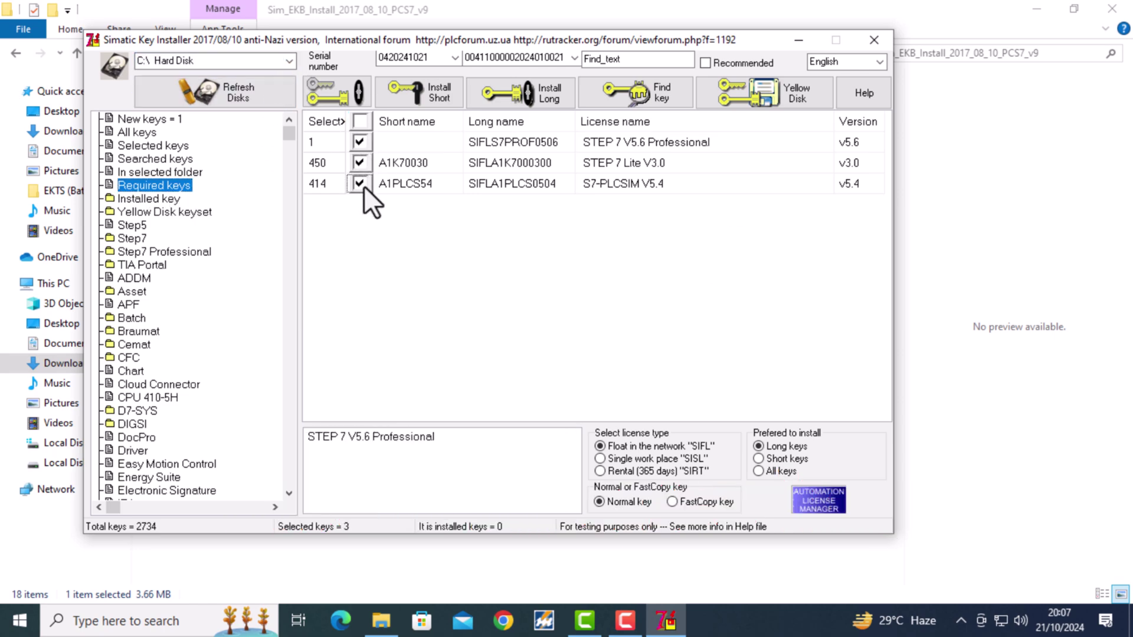
{"action": "left_click", "coordinate": [420, 91]}
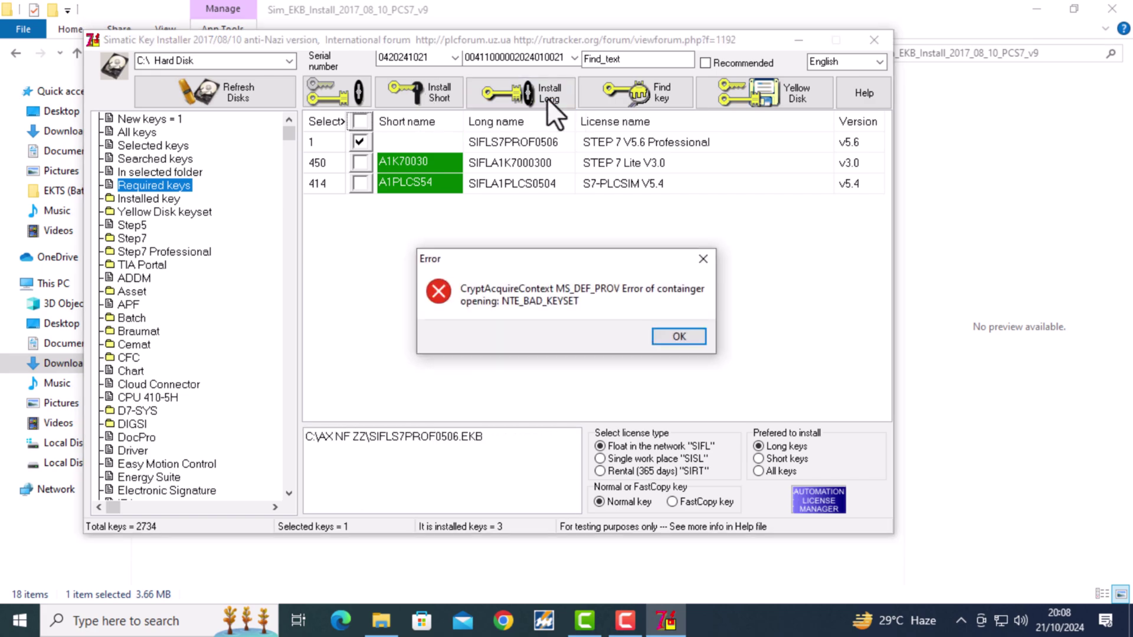
Dismiss the error, select the STEP 7 Professional V14 (incl. Prof. 2017) key in the new keys list and install it
{"action": "left_click", "coordinate": [673, 336]}
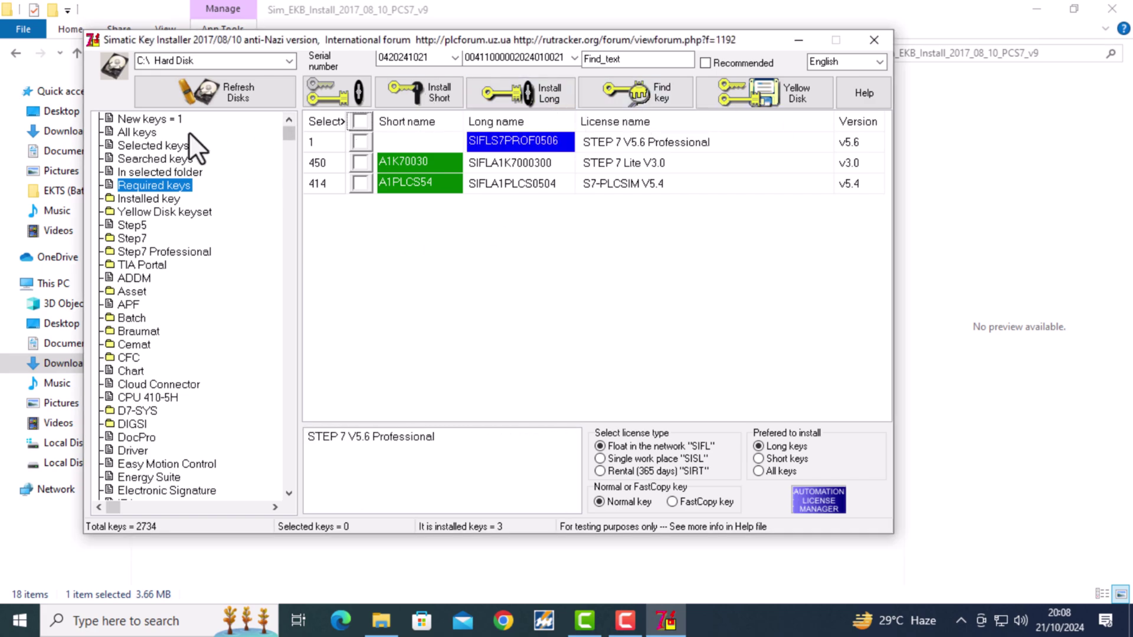
{"action": "left_click", "coordinate": [150, 119]}
{"action": "left_click", "coordinate": [359, 142]}
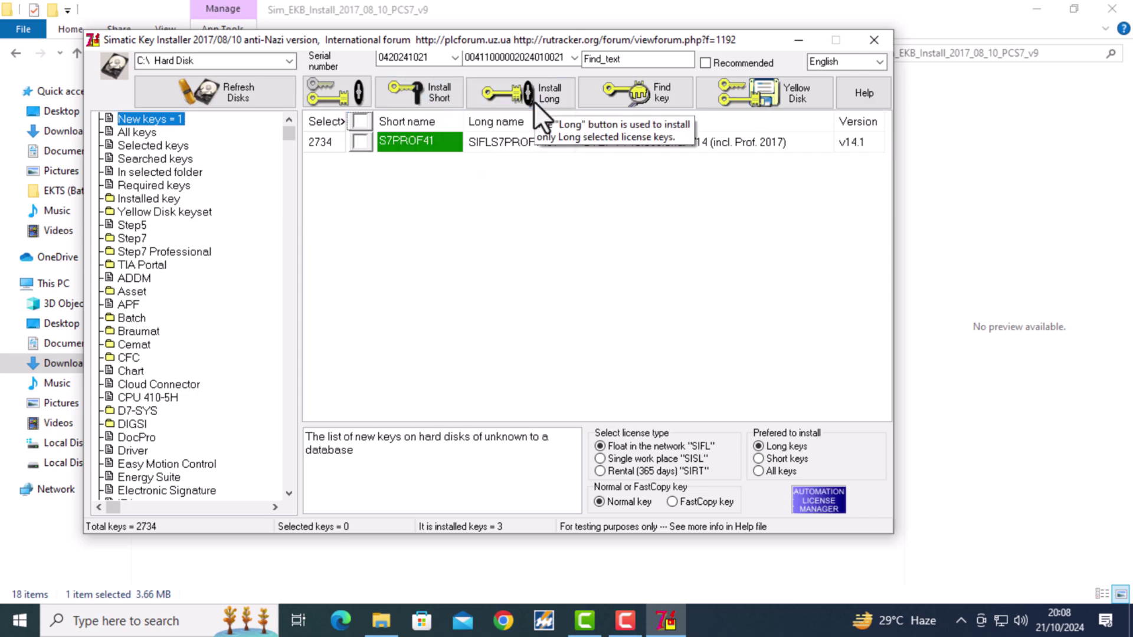
Select every key in the complete key list and install the short and long versions, overwriting all existing files
{"action": "left_click", "coordinate": [153, 134]}
{"action": "left_click", "coordinate": [359, 121]}
{"action": "left_click", "coordinate": [405, 101]}
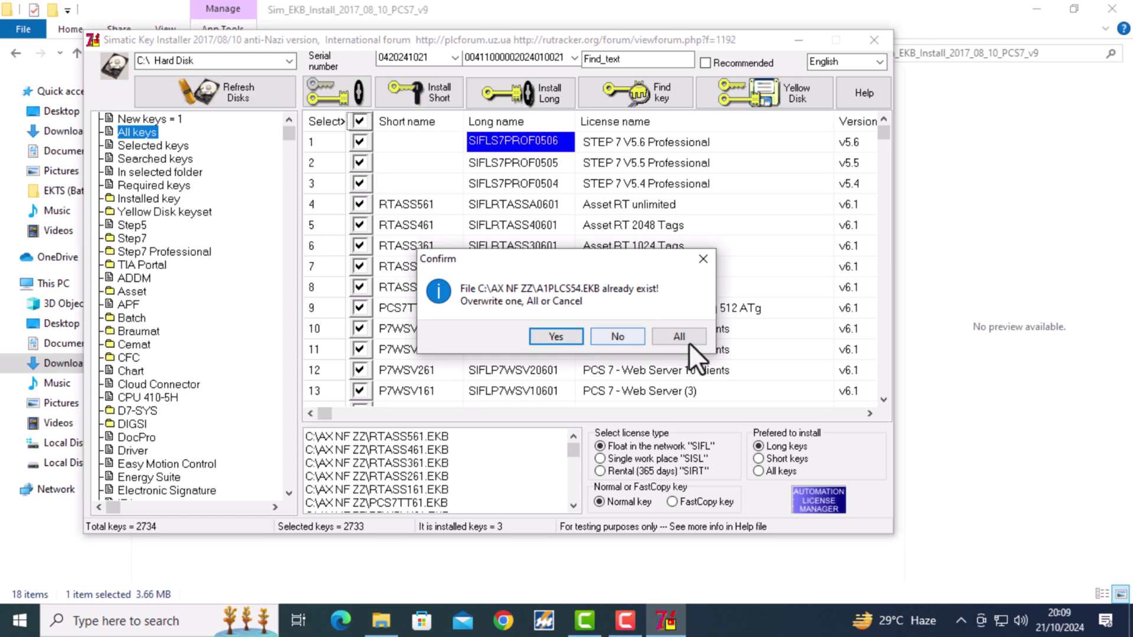
{"action": "left_click", "coordinate": [673, 337]}
{"action": "left_click", "coordinate": [674, 372]}
{"action": "left_click", "coordinate": [425, 105]}
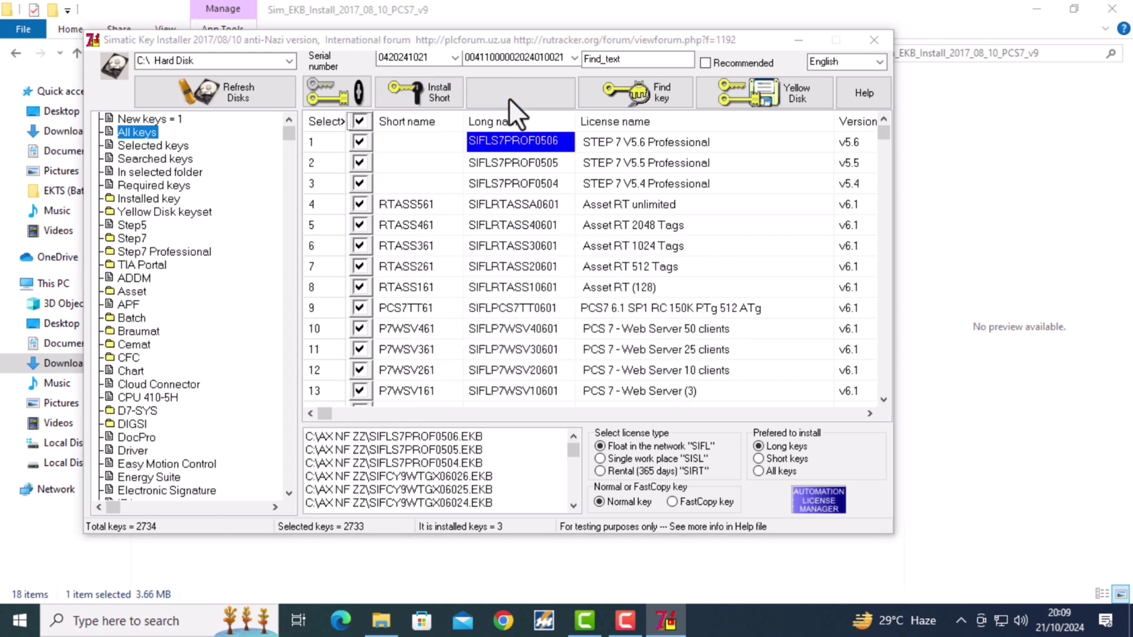
{"action": "left_click", "coordinate": [694, 366]}
Show the list of selected keys and install their short and long versions again
{"action": "left_click", "coordinate": [147, 147]}
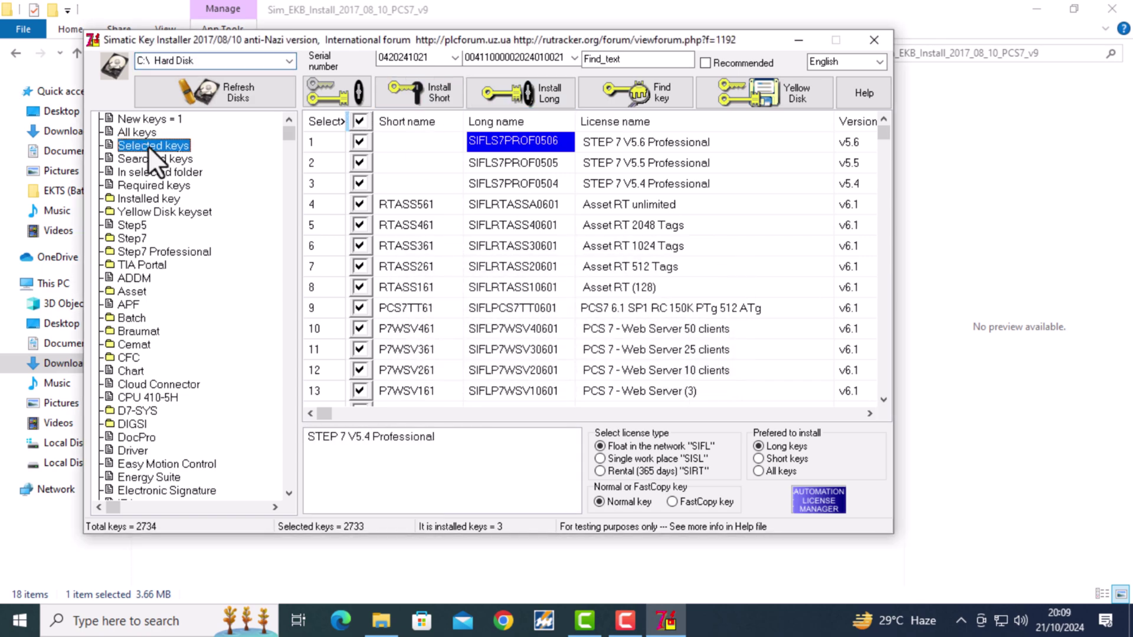
{"action": "left_click", "coordinate": [396, 100]}
{"action": "left_click", "coordinate": [542, 101]}
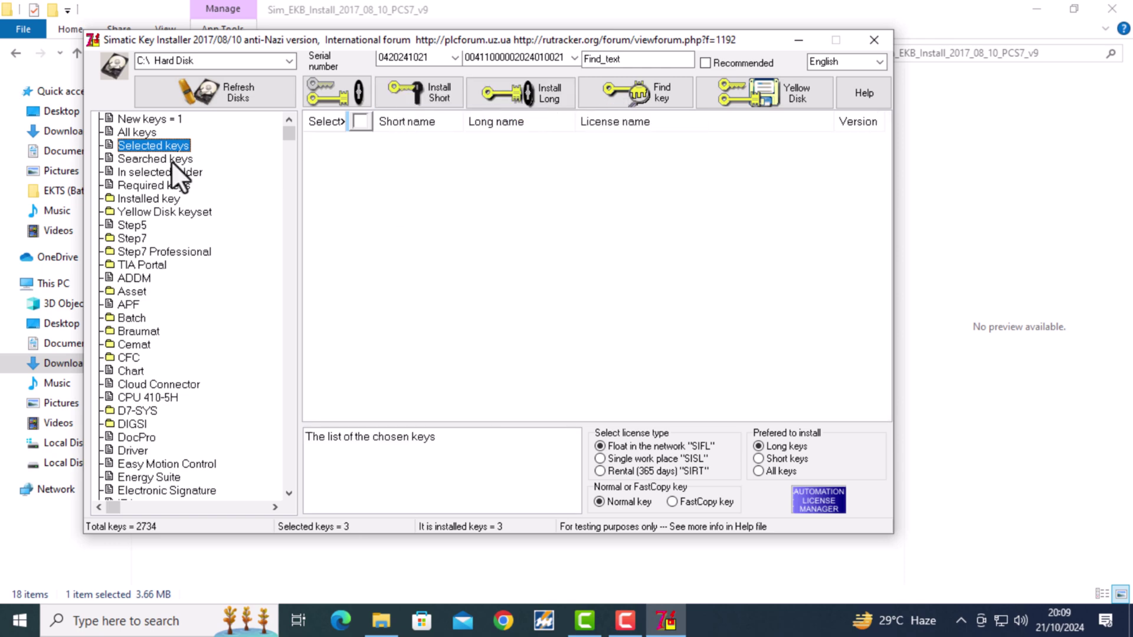
Review the all, searched, required and installed key lists, including the installed keys on Disk C: and Disk F:
{"action": "left_click", "coordinate": [136, 133]}
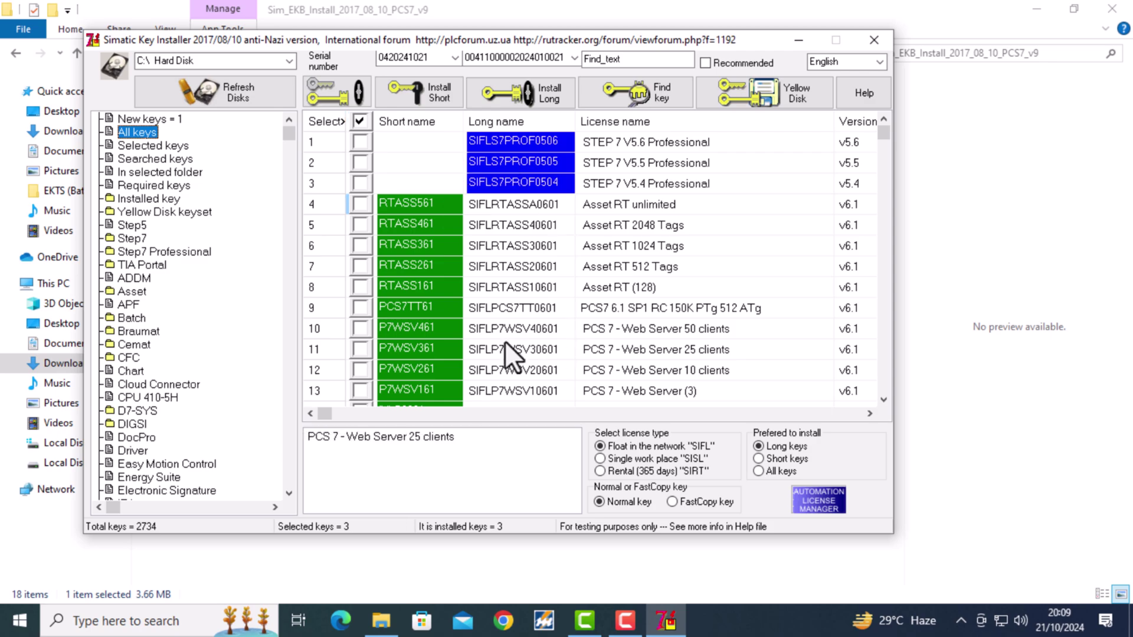
{"action": "scroll", "coordinate": [508, 316], "scroll_direction": "down", "scroll_amount": 12}
{"action": "scroll", "coordinate": [508, 317], "scroll_direction": "down", "scroll_amount": 11}
{"action": "left_click", "coordinate": [141, 171]}
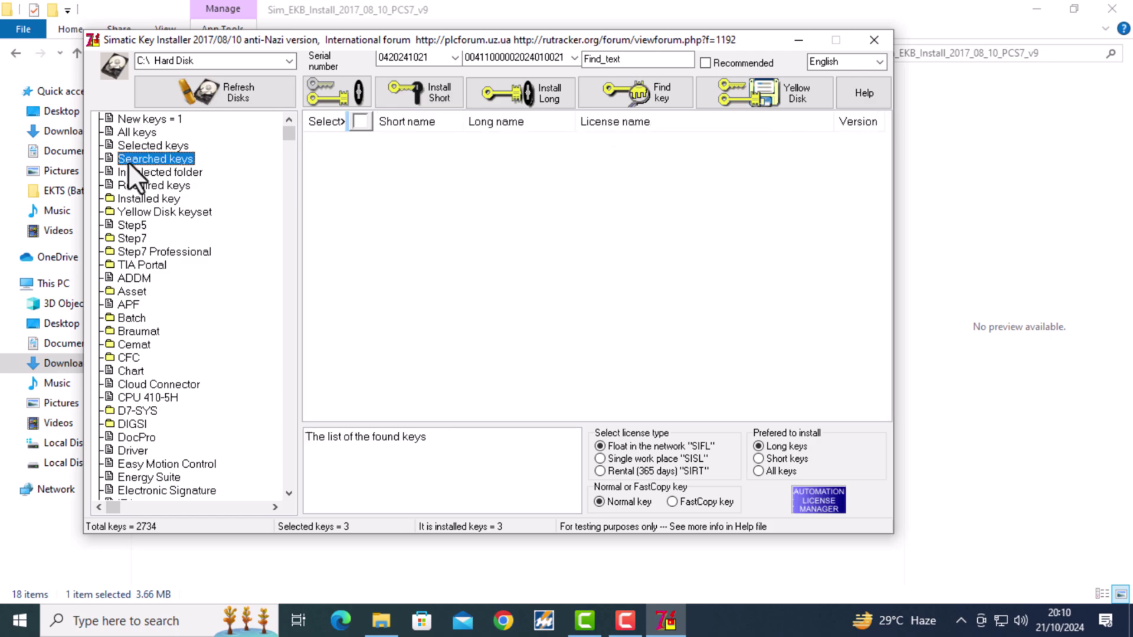
{"action": "left_click_drag", "start_coordinate": [765, 190], "coordinate": [252, 198]}
{"action": "key", "text": "Escape"}
{"action": "left_click", "coordinate": [152, 185]}
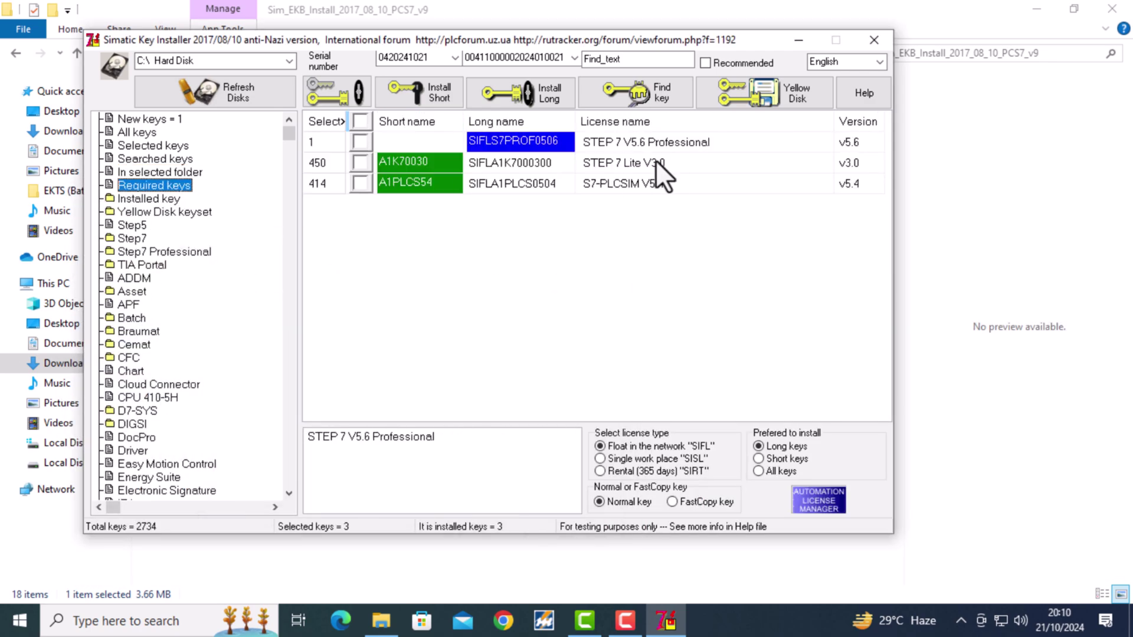
{"action": "left_click", "coordinate": [149, 199]}
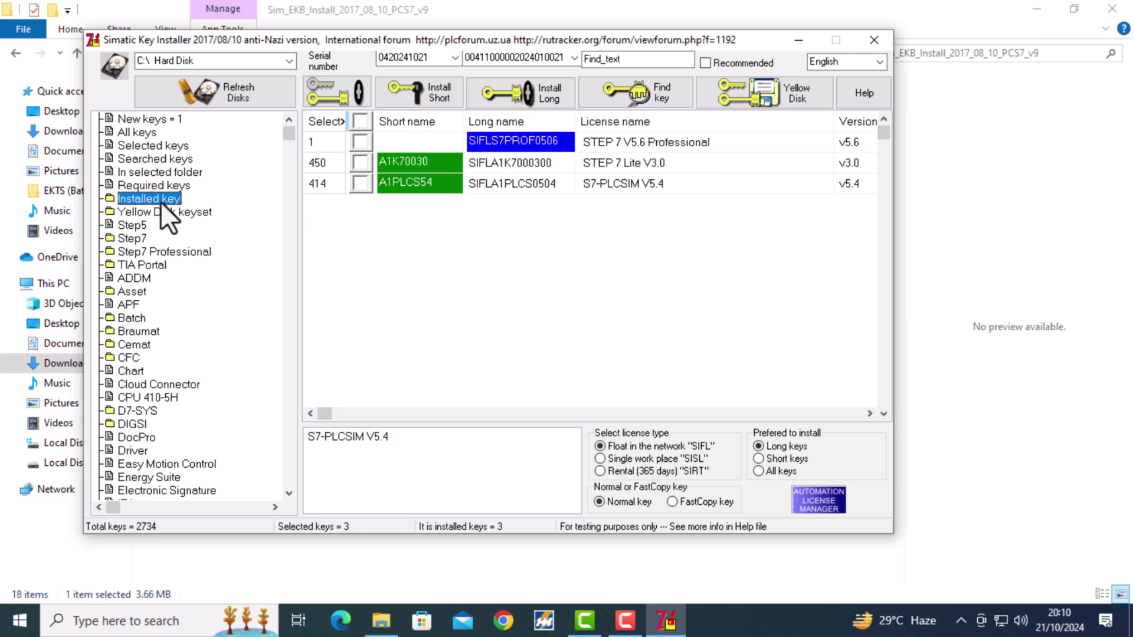
{"action": "double_click", "coordinate": [161, 201]}
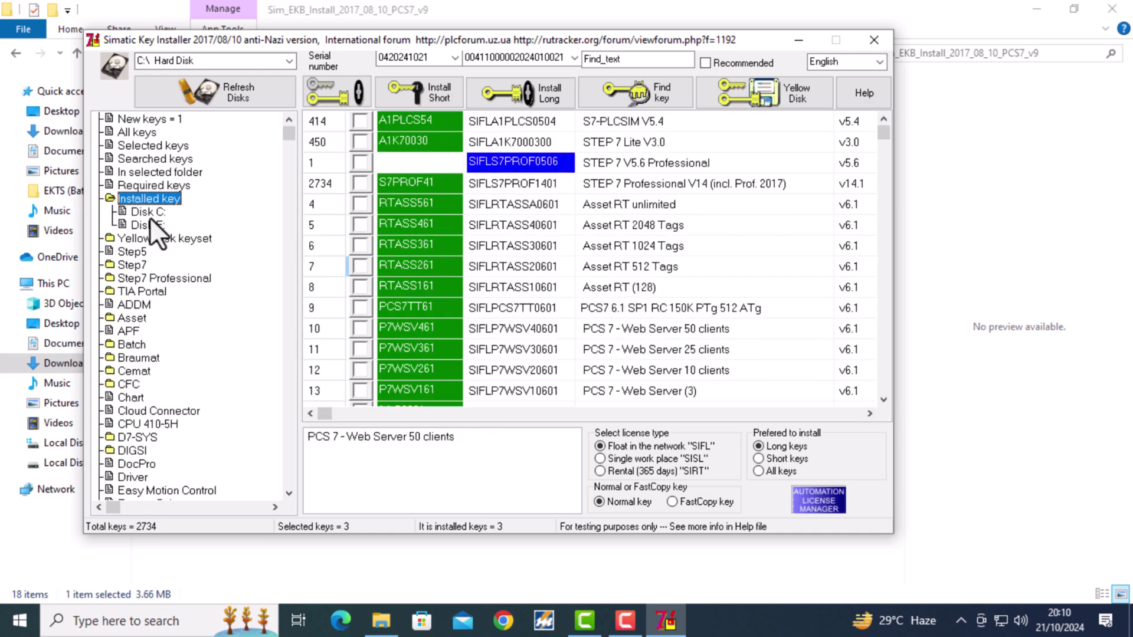
{"action": "left_click", "coordinate": [150, 216]}
{"action": "left_click", "coordinate": [150, 227]}
Select all keys of Step7 v5.1 Pro 2001 in the Yellow Disk keyset and install their short keys
{"action": "double_click", "coordinate": [150, 239]}
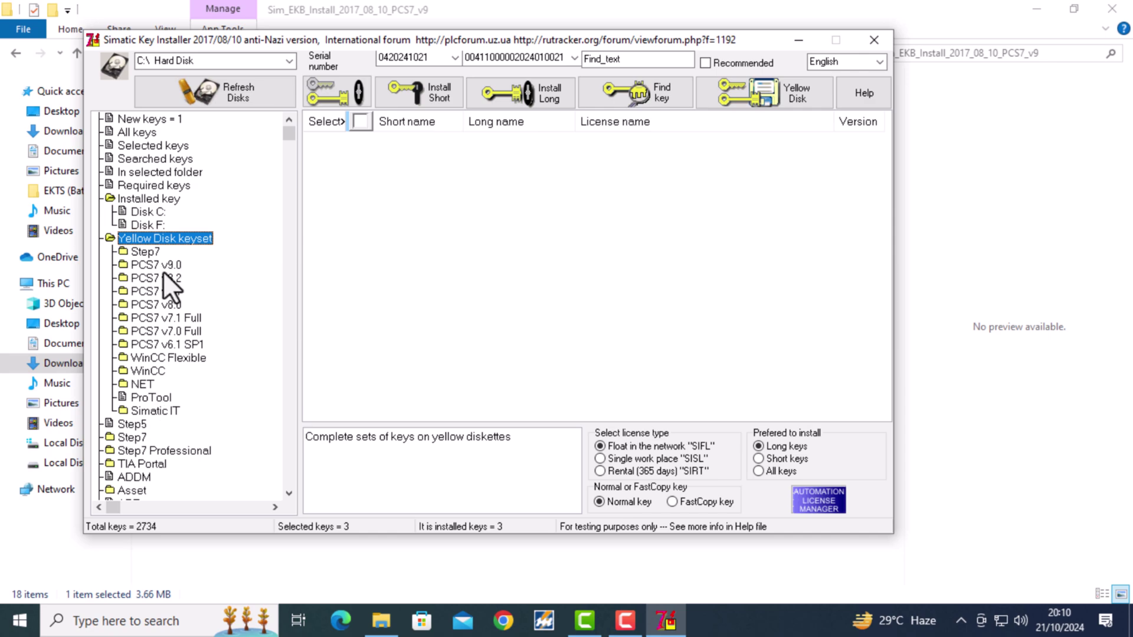
{"action": "key", "text": "Down"}
{"action": "key", "text": "Right"}
{"action": "left_click", "coordinate": [194, 267]}
{"action": "left_click", "coordinate": [197, 293]}
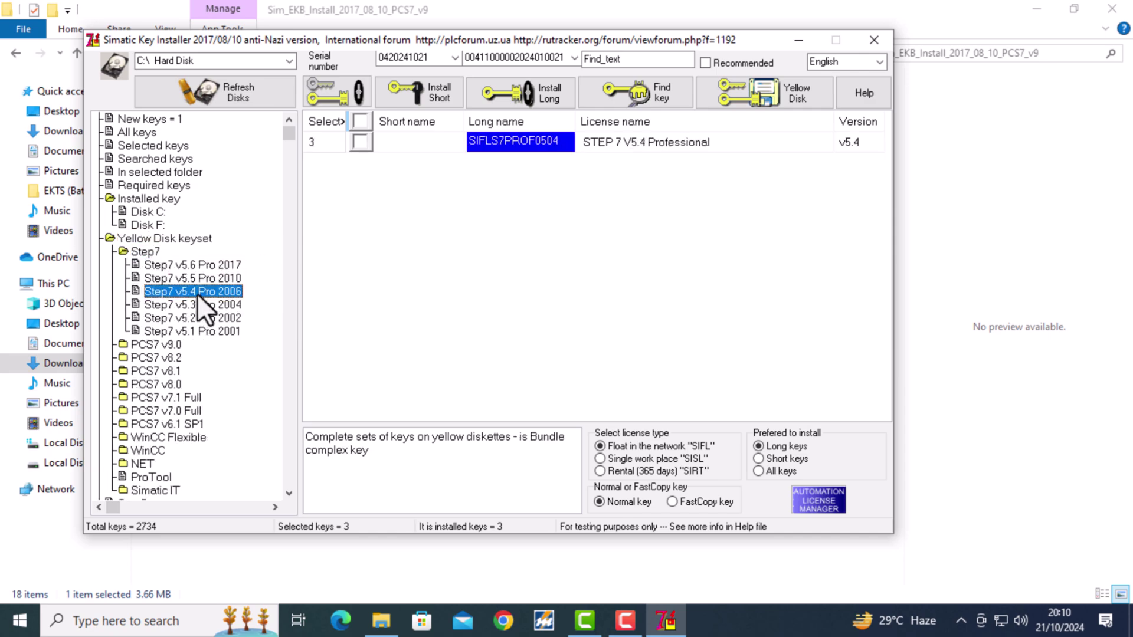
{"action": "left_click", "coordinate": [193, 306]}
{"action": "left_click", "coordinate": [208, 332]}
{"action": "left_click", "coordinate": [360, 122]}
{"action": "left_click", "coordinate": [413, 93]}
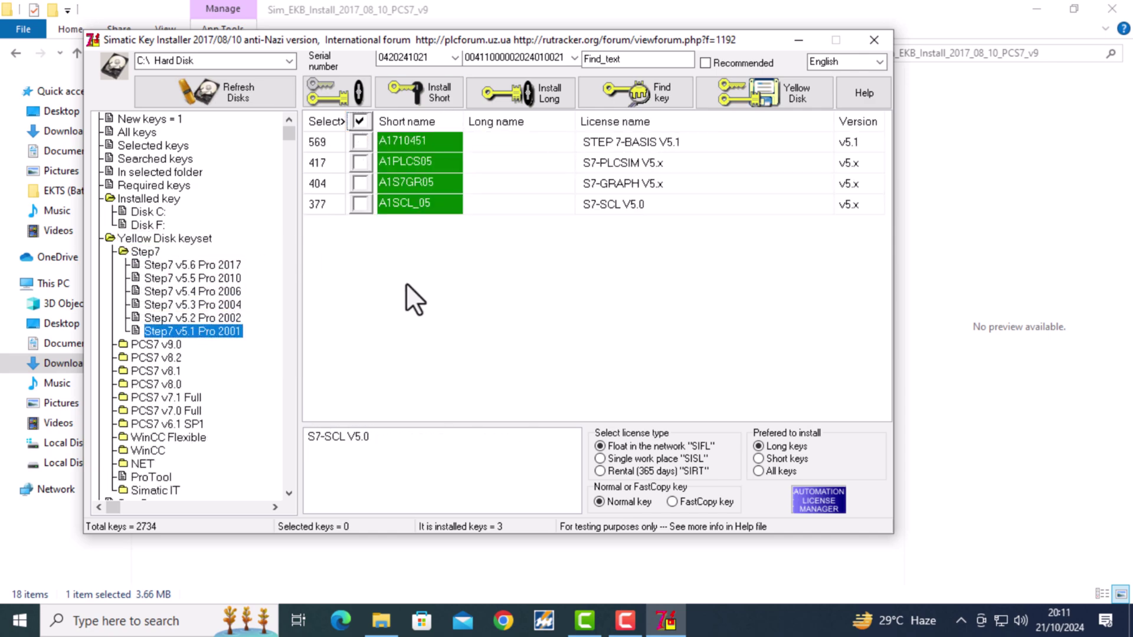
Examine the keys in the remaining product categories, from PCS7 v9.0 through Step7 Professional and TIA Portal to SENTRON powermanager
{"action": "left_click", "coordinate": [156, 344]}
{"action": "left_click", "coordinate": [151, 372]}
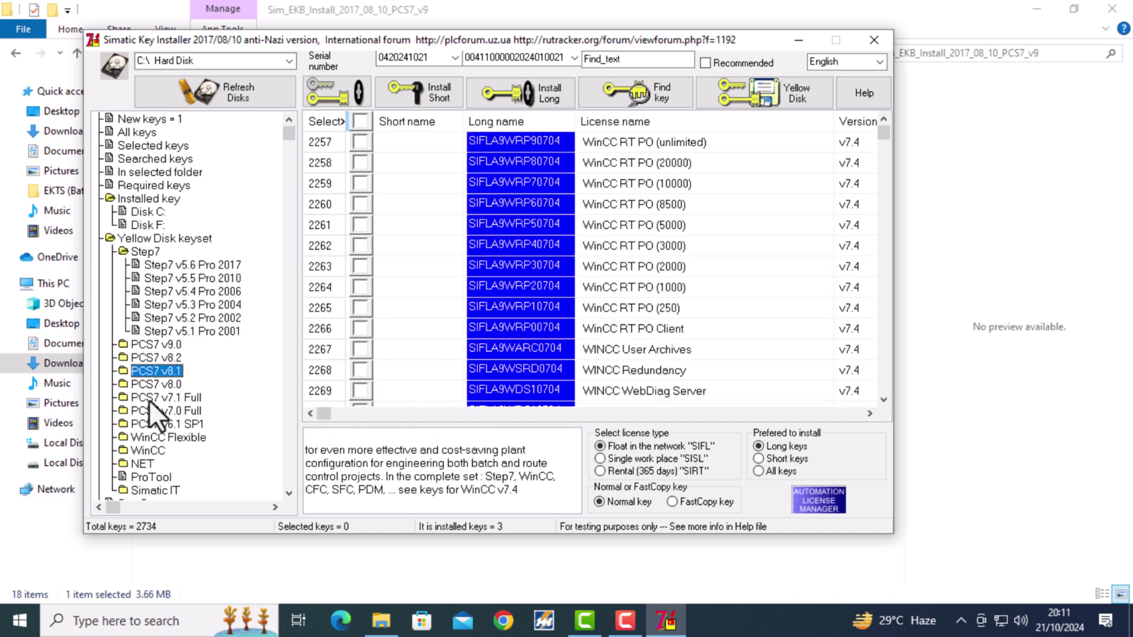
{"action": "key", "text": "Down"}
{"action": "key", "text": "Down"}
{"action": "key", "text": "Down"}
{"action": "key", "text": "Down"}
{"action": "key", "text": "Down"}
{"action": "key", "text": "Down"}
{"action": "key", "text": "Down"}
{"action": "key", "text": "Down"}
{"action": "key", "text": "Down"}
{"action": "key", "text": "Down"}
{"action": "key", "text": "Down"}
{"action": "key", "text": "Down"}
{"action": "key", "text": "Down"}
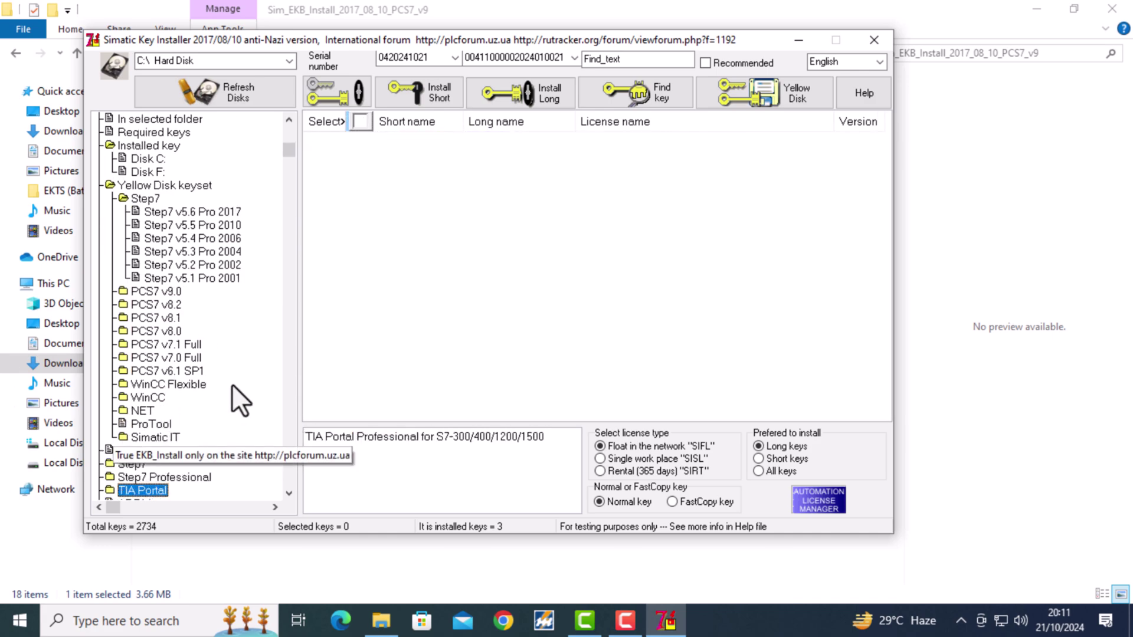
{"action": "left_click", "coordinate": [131, 465]}
{"action": "left_click", "coordinate": [199, 477]}
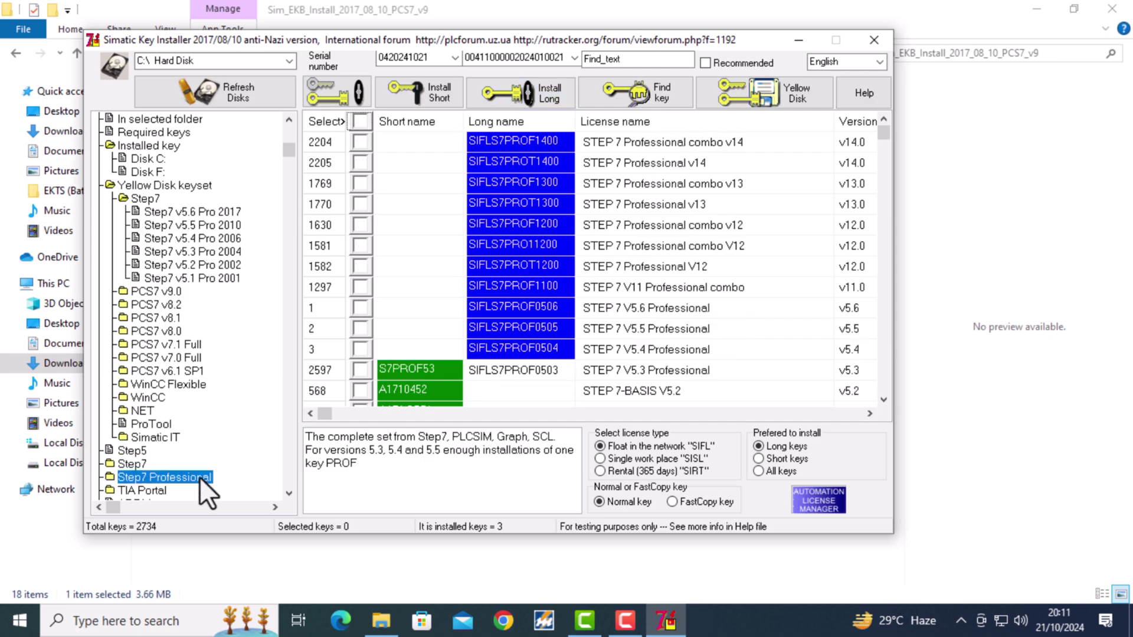
{"action": "left_click", "coordinate": [146, 491]}
{"action": "key", "text": "Down"}
{"action": "key", "text": "Down"}
{"action": "key", "text": "Down"}
{"action": "key", "text": "Down"}
{"action": "key", "text": "Down"}
{"action": "key", "text": "Down"}
{"action": "key", "text": "Down"}
{"action": "key", "text": "Down"}
{"action": "key", "text": "Down"}
{"action": "key", "text": "Down"}
{"action": "key", "text": "Down"}
{"action": "key", "text": "Down"}
{"action": "key", "text": "Down"}
{"action": "key", "text": "Down"}
{"action": "key", "text": "Down"}
{"action": "key", "text": "Down"}
{"action": "key", "text": "Down"}
{"action": "key", "text": "Down"}
{"action": "key", "text": "Down"}
{"action": "key", "text": "Down"}
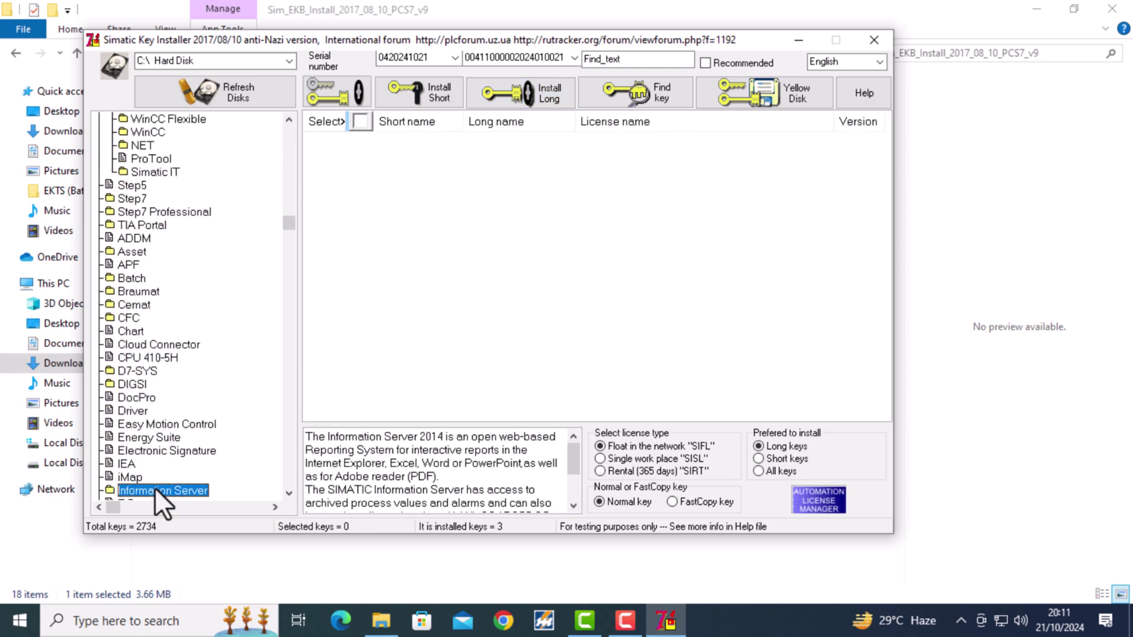
{"action": "key", "text": "Down"}
{"action": "key", "text": "Down"}
{"action": "key", "text": "Down"}
{"action": "key", "text": "Down"}
{"action": "key", "text": "Down"}
{"action": "key", "text": "Down"}
{"action": "key", "text": "Down"}
{"action": "key", "text": "Down"}
{"action": "key", "text": "Down"}
{"action": "key", "text": "Down"}
{"action": "key", "text": "Down"}
{"action": "key", "text": "Down"}
{"action": "key", "text": "Down"}
{"action": "key", "text": "Down"}
{"action": "key", "text": "Down"}
{"action": "key", "text": "Down"}
{"action": "key", "text": "Down"}
{"action": "key", "text": "Down"}
{"action": "key", "text": "Down"}
{"action": "key", "text": "Down"}
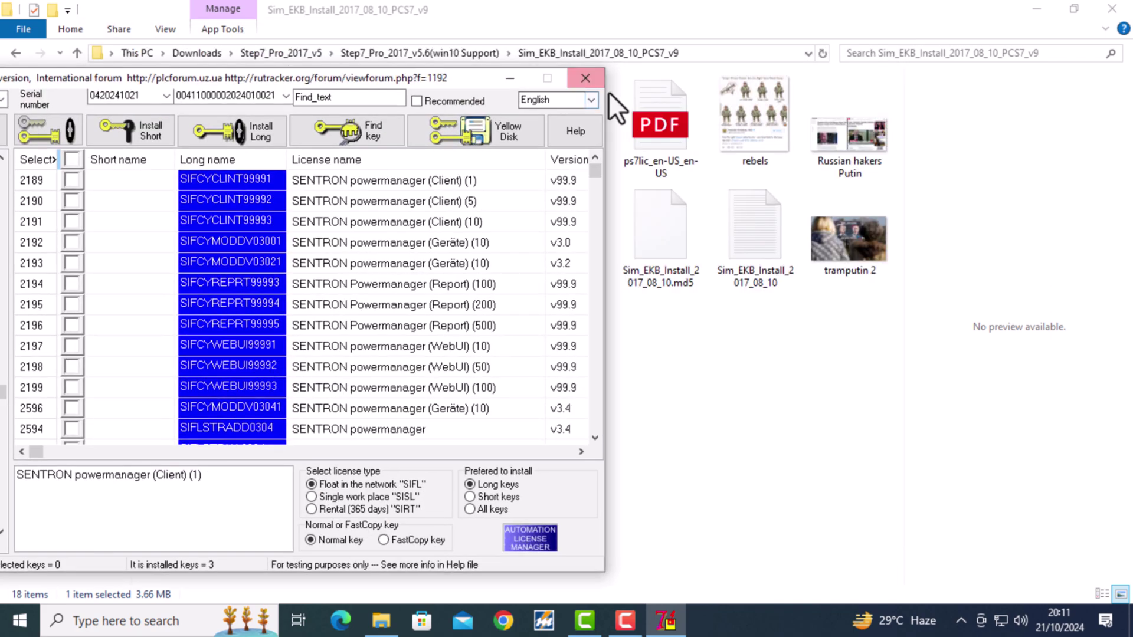
Close the key installer and its folder, and launch Automation License Manager from a Windows search for "li"
{"action": "left_click", "coordinate": [590, 77]}
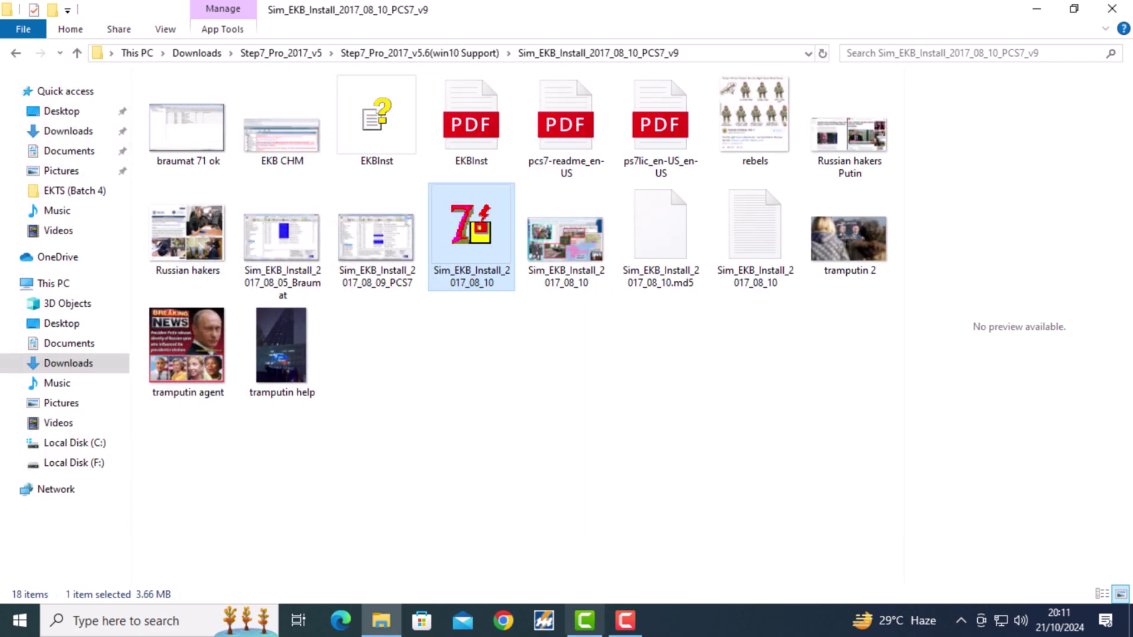
{"action": "left_click", "coordinate": [1113, 10]}
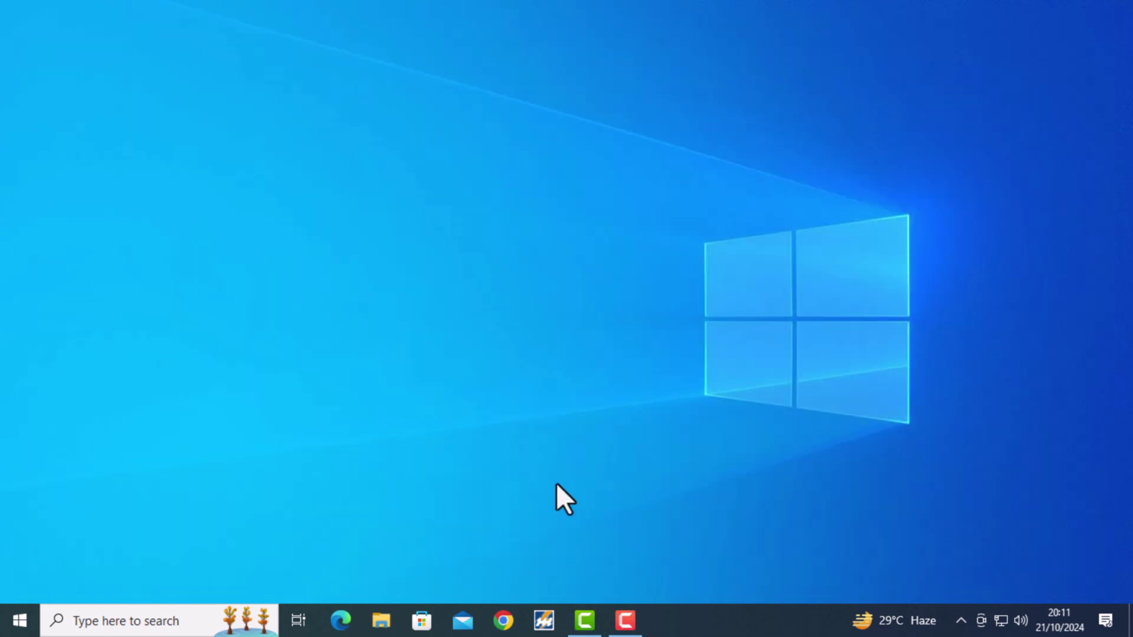
{"action": "left_click", "coordinate": [149, 617]}
{"action": "type", "text": "l"}
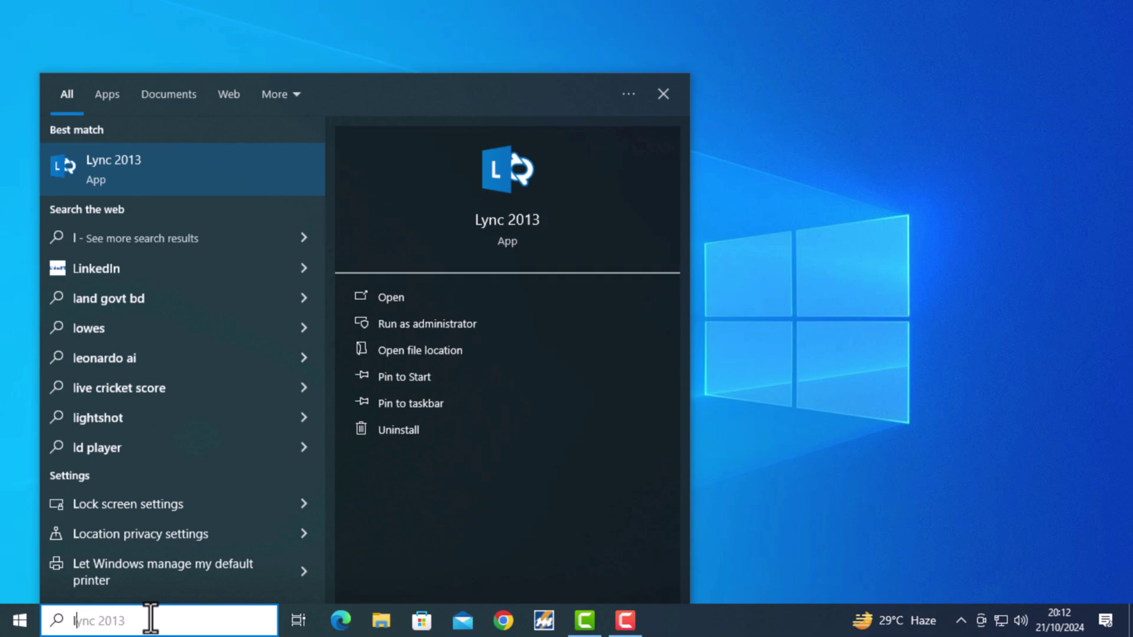
{"action": "type", "text": "i"}
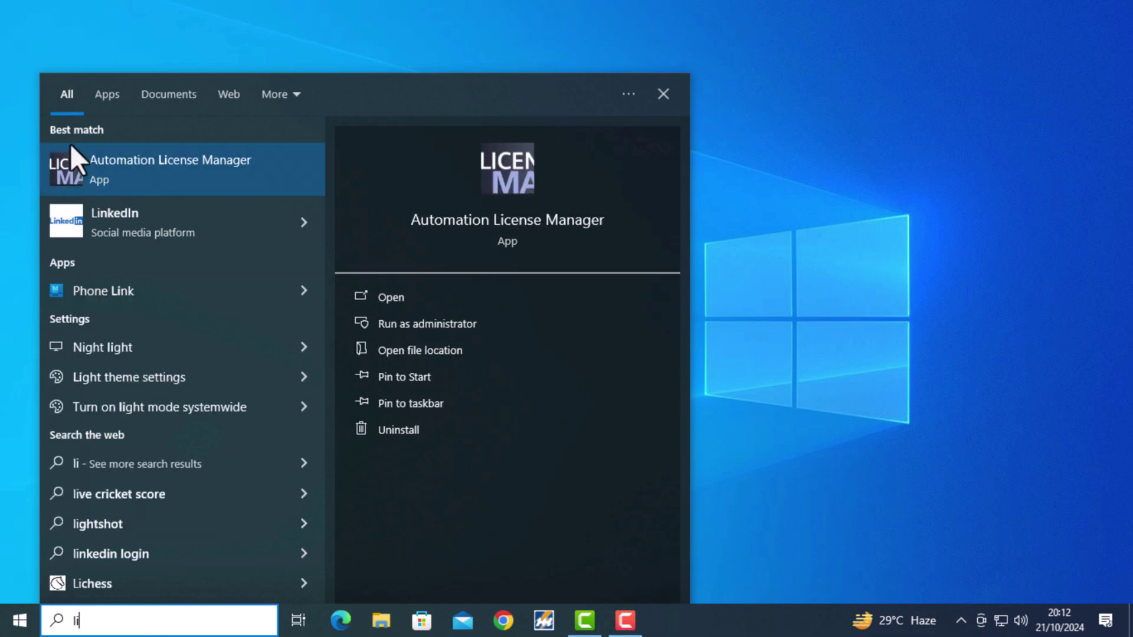
{"action": "left_click", "coordinate": [141, 183]}
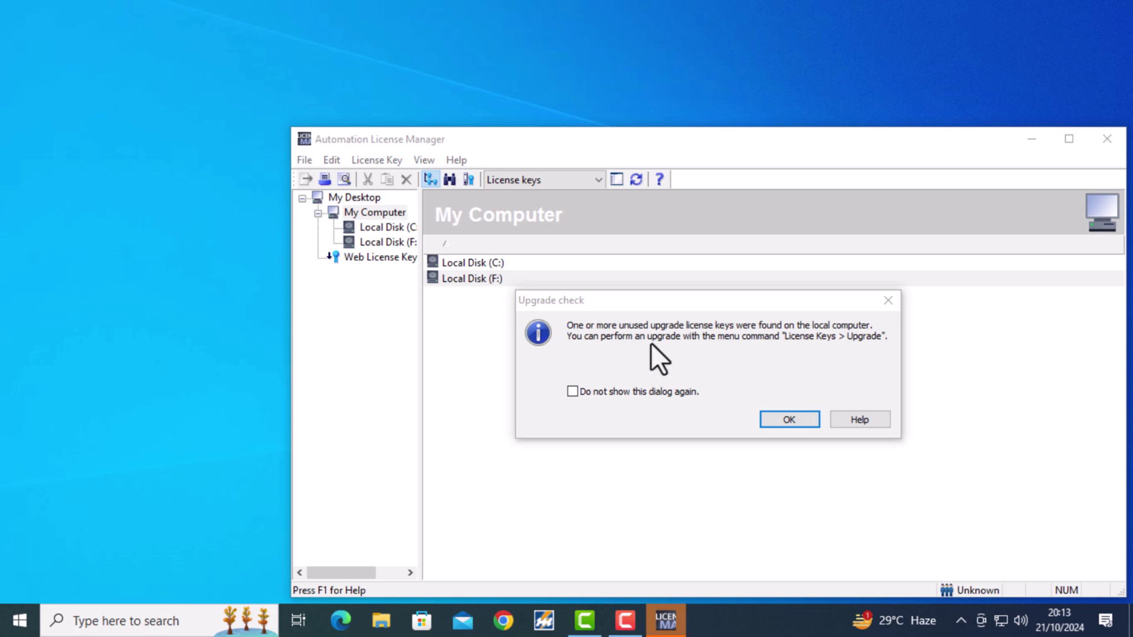
Dismiss the Upgrade check dialog with "Do not show this dialog again" enabled, and switch the view to Licensed software
{"action": "left_click", "coordinate": [641, 392]}
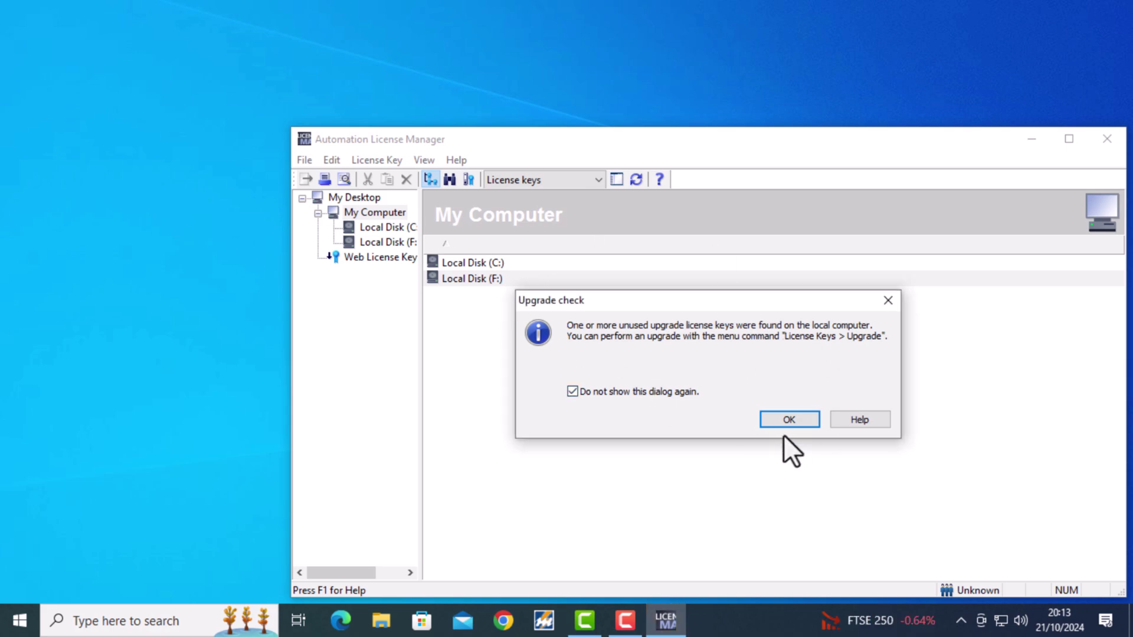
{"action": "left_click", "coordinate": [789, 420]}
{"action": "left_click", "coordinate": [520, 180]}
{"action": "left_click", "coordinate": [547, 236]}
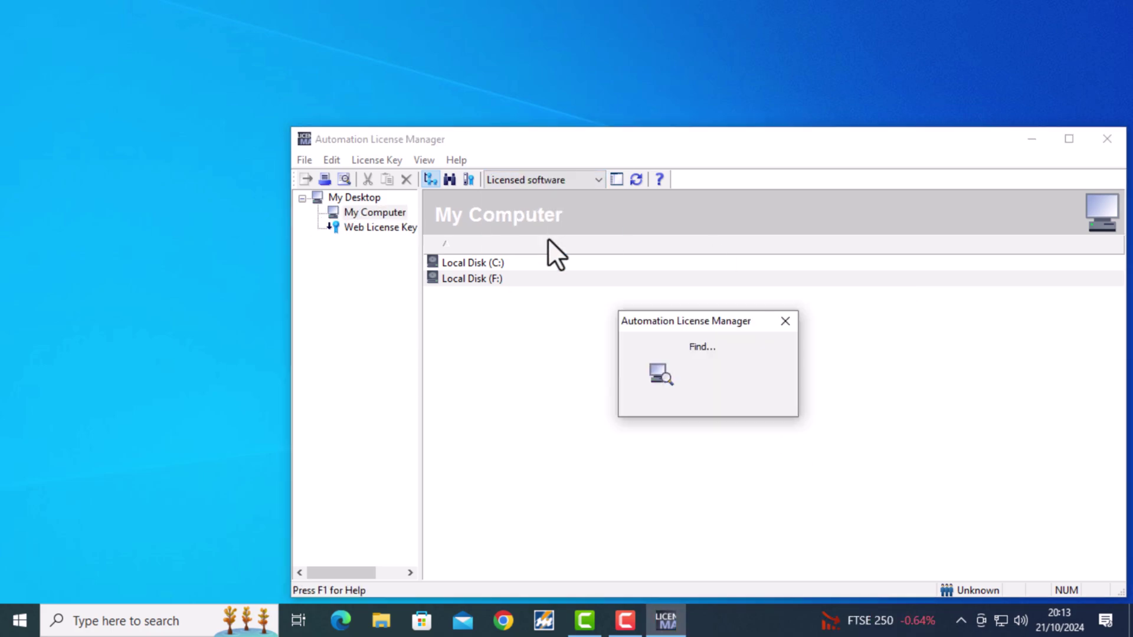
Switch the view back to License keys and display the keys on Local Disk (C:) in a maximized window
{"action": "left_click_drag", "start_coordinate": [518, 137], "coordinate": [399, 101]}
{"action": "left_click", "coordinate": [257, 124]}
{"action": "left_click", "coordinate": [478, 144]}
{"action": "left_click", "coordinate": [389, 160]}
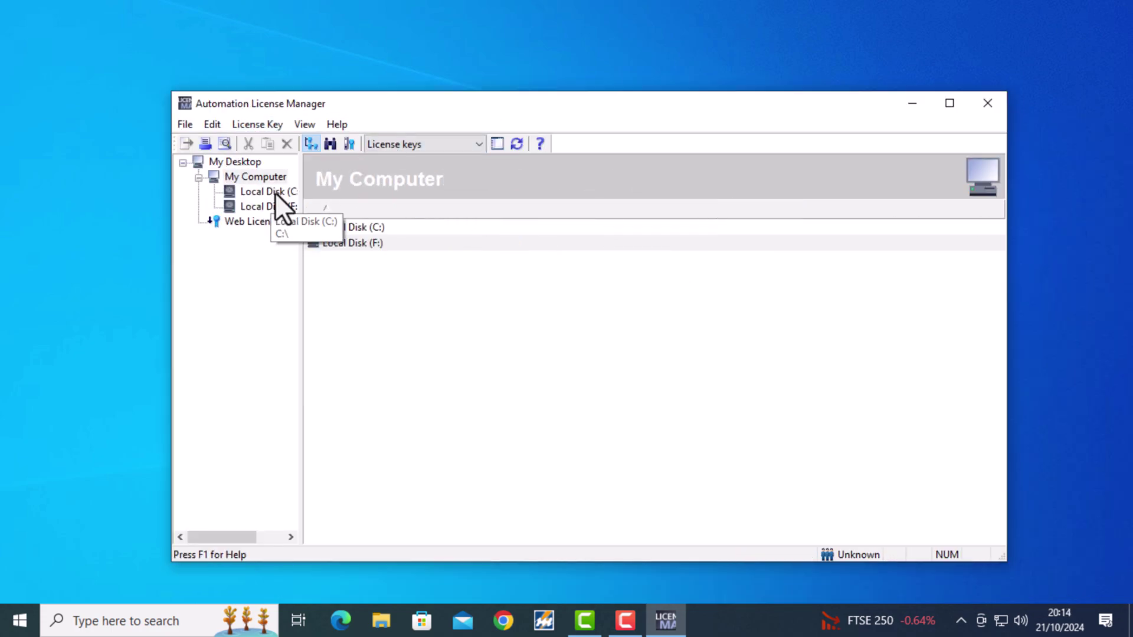
{"action": "left_click", "coordinate": [275, 193]}
{"action": "left_click", "coordinate": [950, 103]}
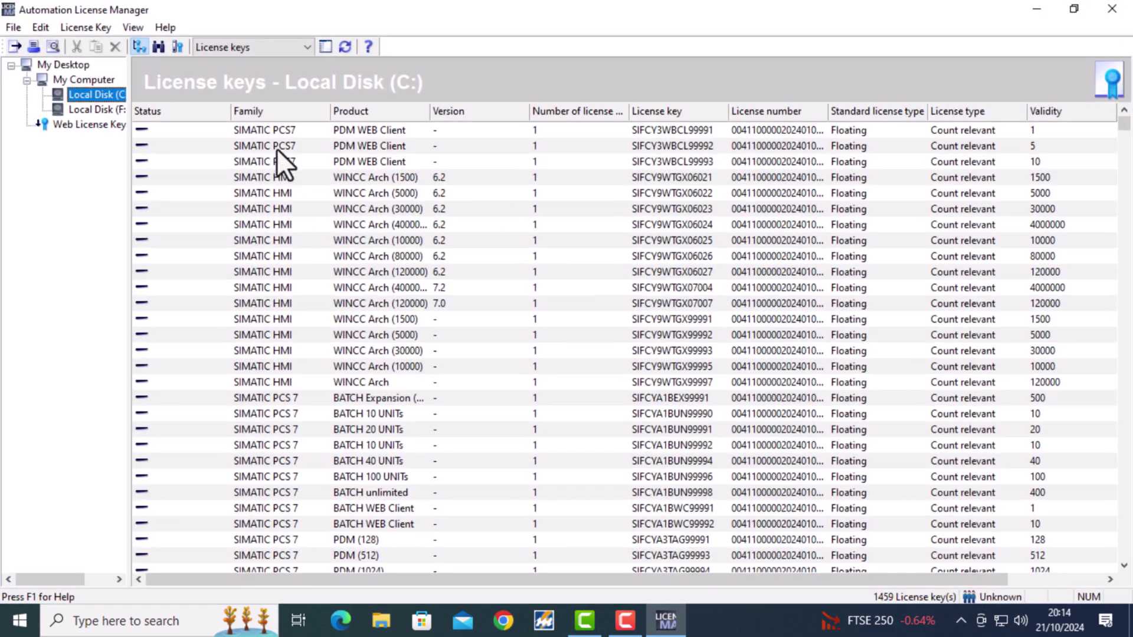
Look through the license keys on Local Disk (C:) for the STEP 7 Professional entries
{"action": "scroll", "coordinate": [269, 481], "scroll_direction": "down", "scroll_amount": 20}
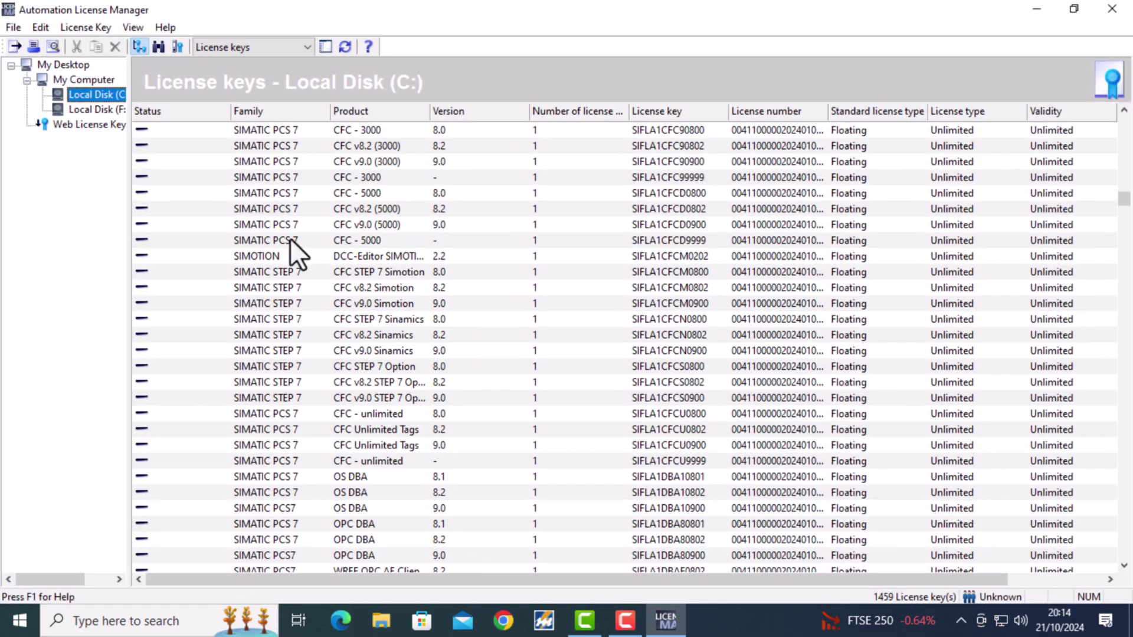
{"action": "scroll", "coordinate": [263, 431], "scroll_direction": "down", "scroll_amount": 20}
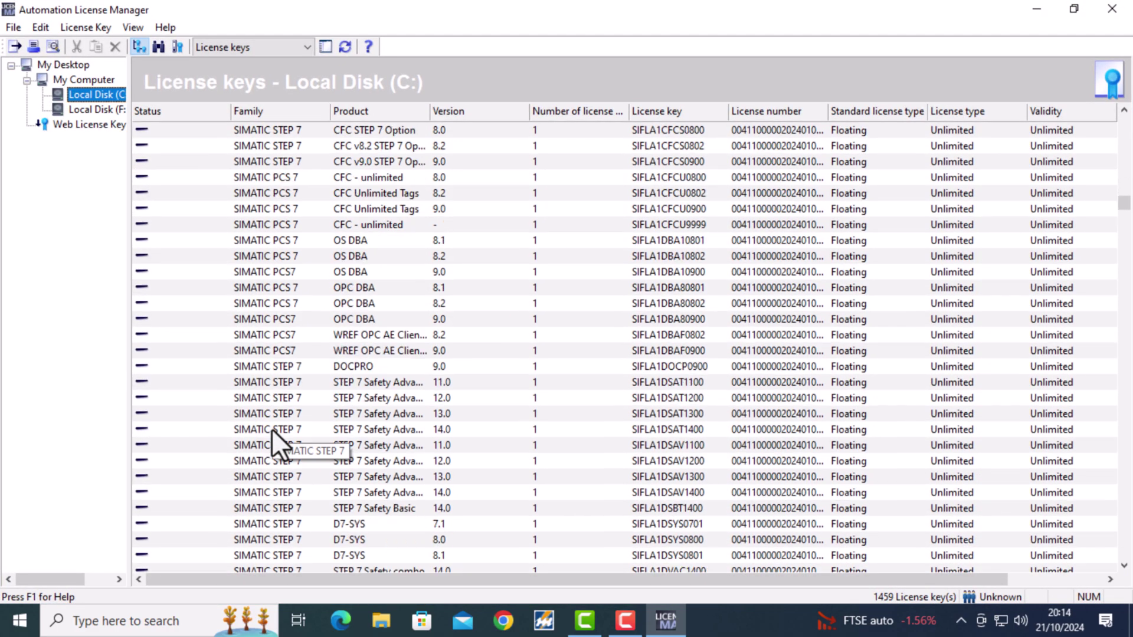
{"action": "scroll", "coordinate": [442, 242], "scroll_direction": "up", "scroll_amount": 7}
{"action": "scroll", "coordinate": [443, 248], "scroll_direction": "down", "scroll_amount": 19}
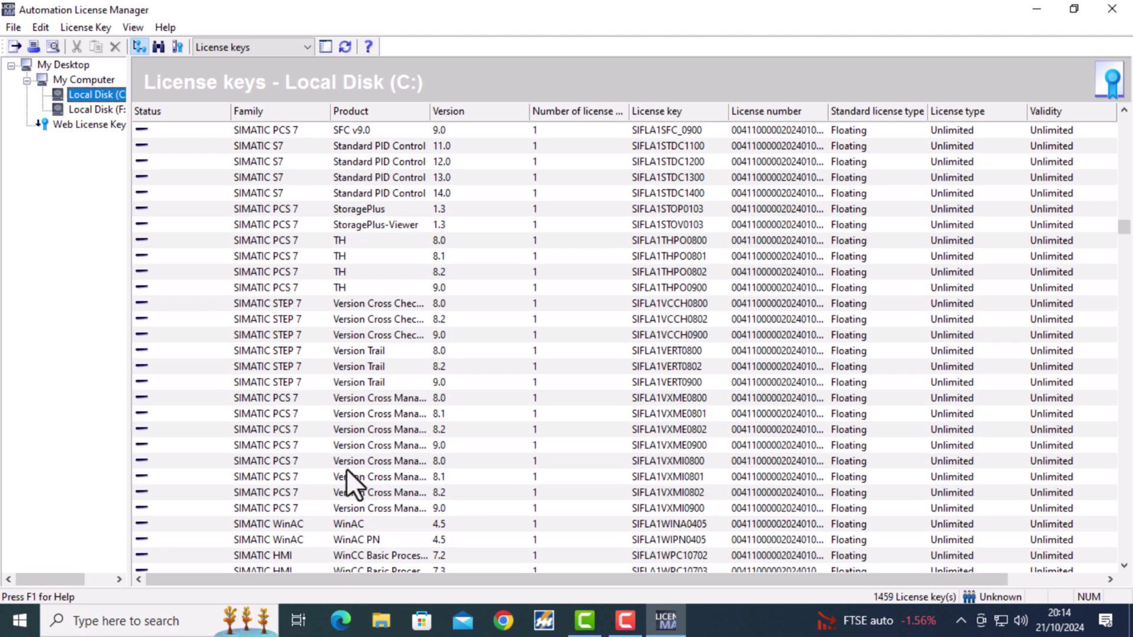
{"action": "scroll", "coordinate": [352, 467], "scroll_direction": "up", "scroll_amount": 12}
{"action": "scroll", "coordinate": [384, 389], "scroll_direction": "up", "scroll_amount": 3}
{"action": "scroll", "coordinate": [389, 225], "scroll_direction": "up", "scroll_amount": 12}
{"action": "scroll", "coordinate": [354, 425], "scroll_direction": "down", "scroll_amount": 20}
{"action": "scroll", "coordinate": [318, 437], "scroll_direction": "down", "scroll_amount": 20}
{"action": "scroll", "coordinate": [316, 418], "scroll_direction": "up", "scroll_amount": 7}
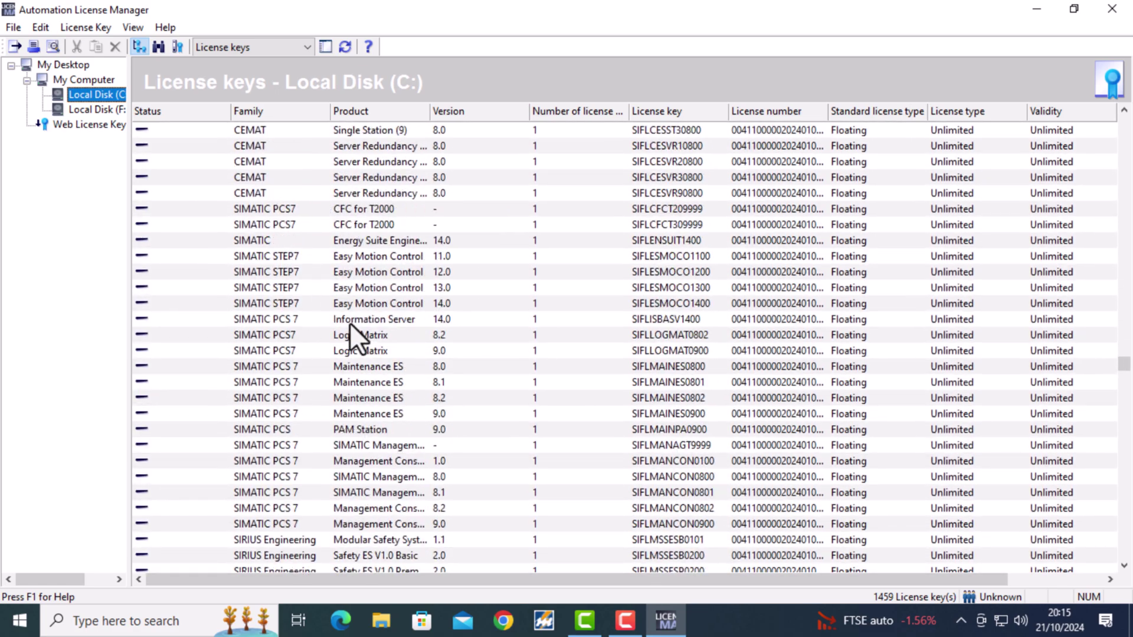
{"action": "scroll", "coordinate": [354, 489], "scroll_direction": "down", "scroll_amount": 20}
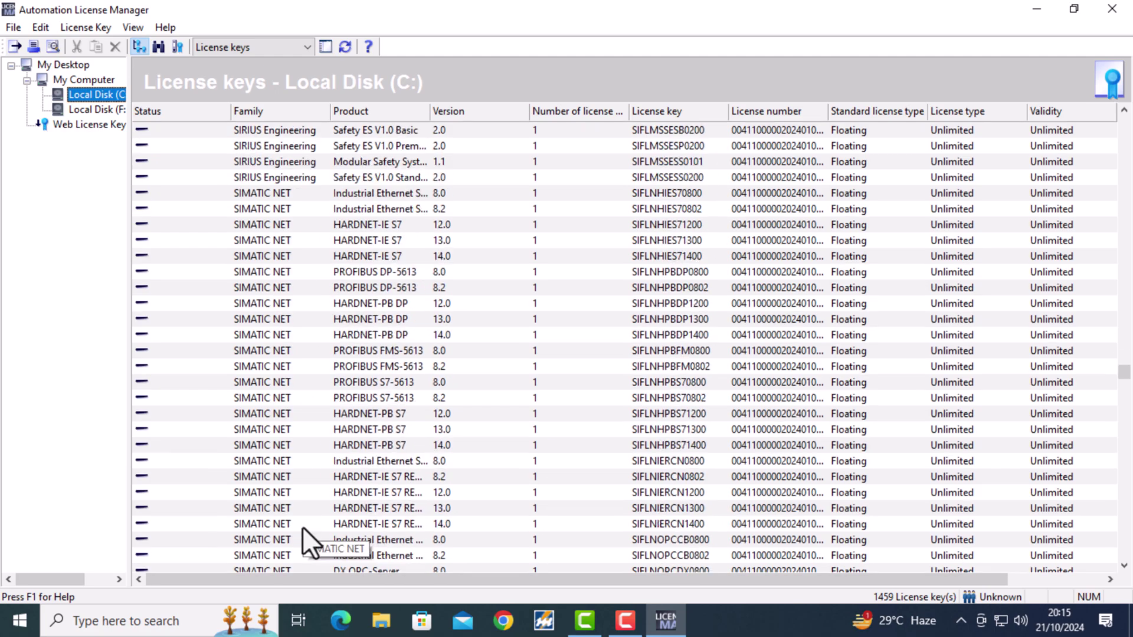
{"action": "scroll", "coordinate": [303, 524], "scroll_direction": "down", "scroll_amount": 20}
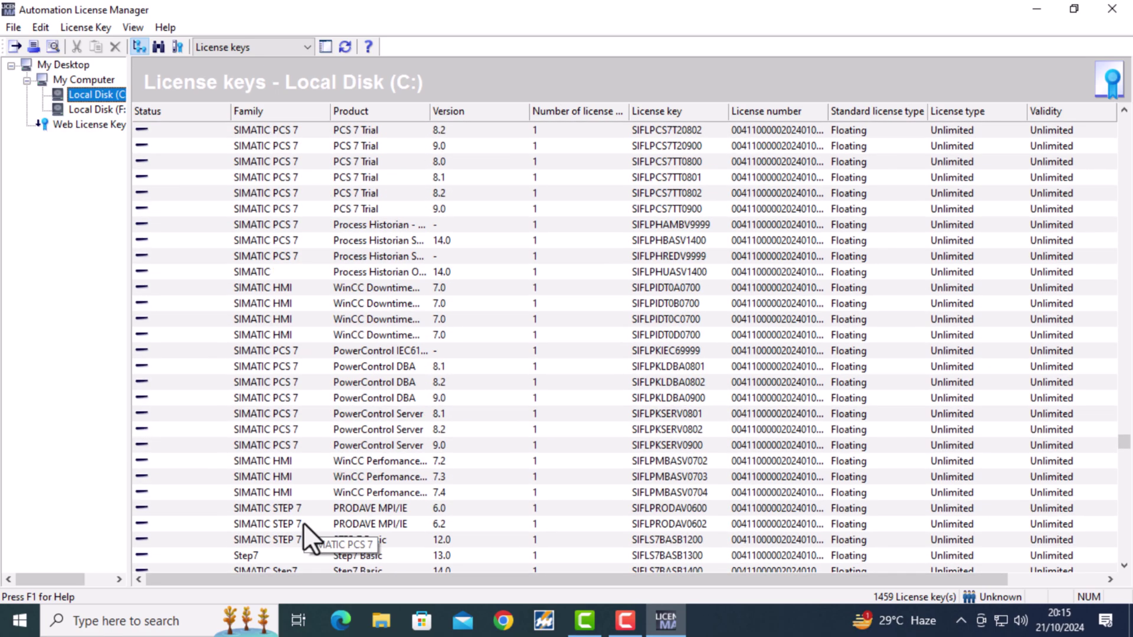
{"action": "scroll", "coordinate": [303, 523], "scroll_direction": "down", "scroll_amount": 6}
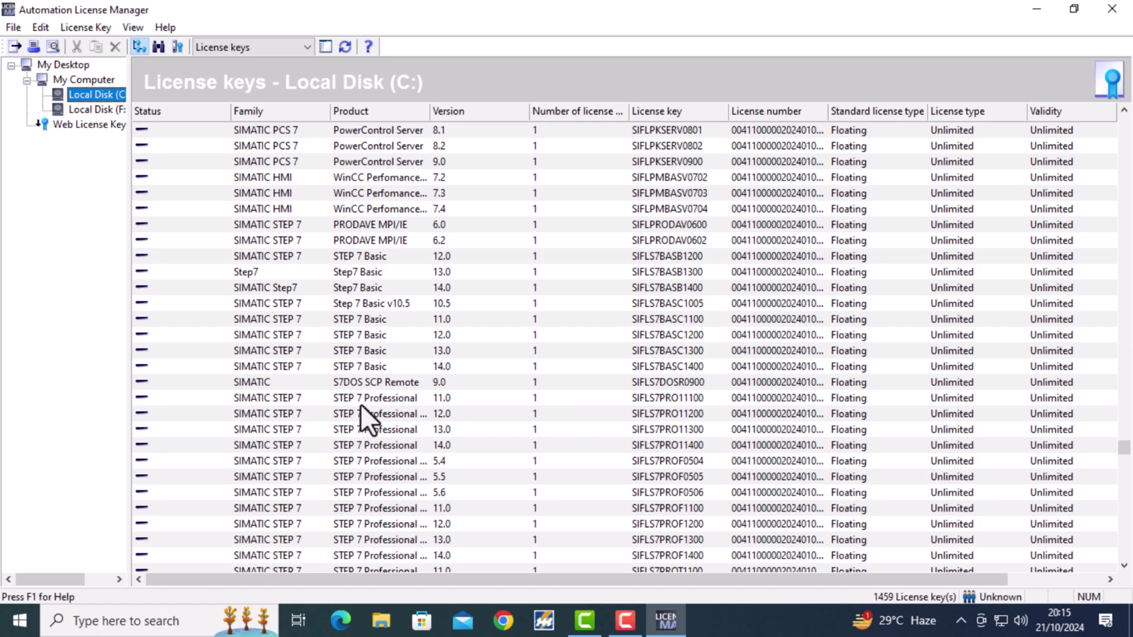
Select the STEP 7 Professional version 5.6 key, widen the Product column to show full names and inspect the keys below it
{"action": "left_click", "coordinate": [401, 494]}
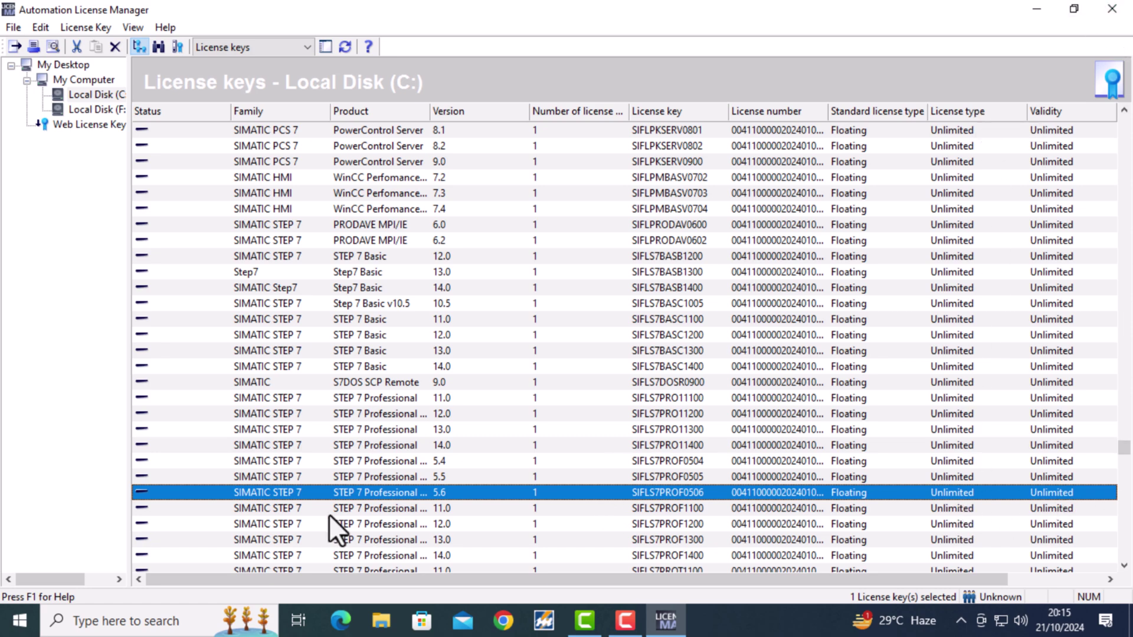
{"action": "left_click_drag", "start_coordinate": [431, 115], "coordinate": [529, 111]}
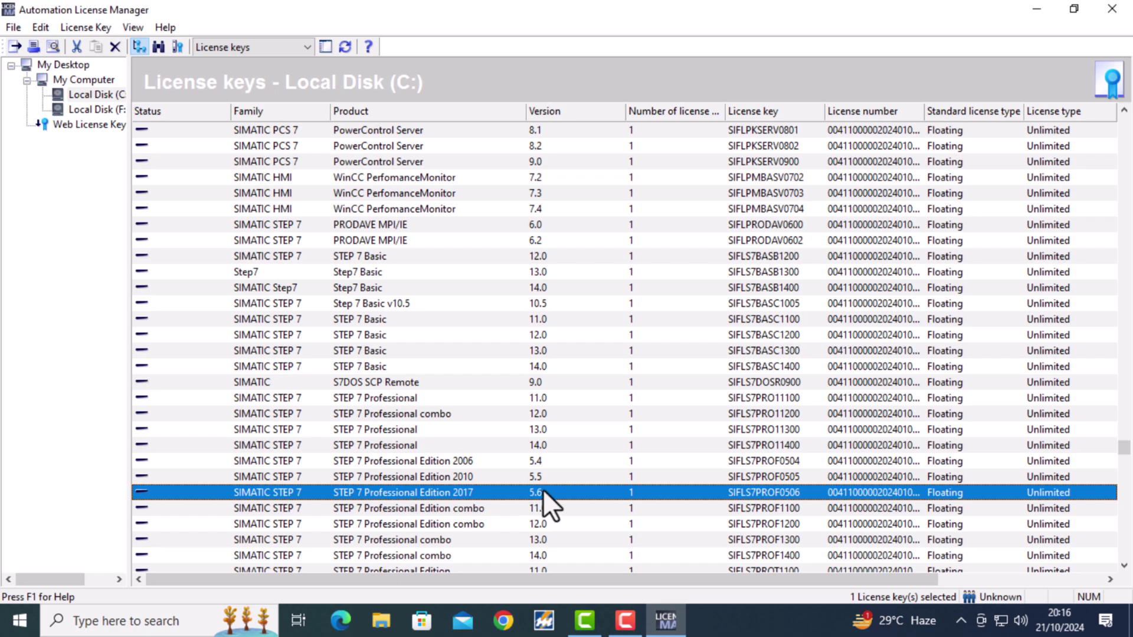
{"action": "scroll", "coordinate": [423, 559], "scroll_direction": "down", "scroll_amount": 20}
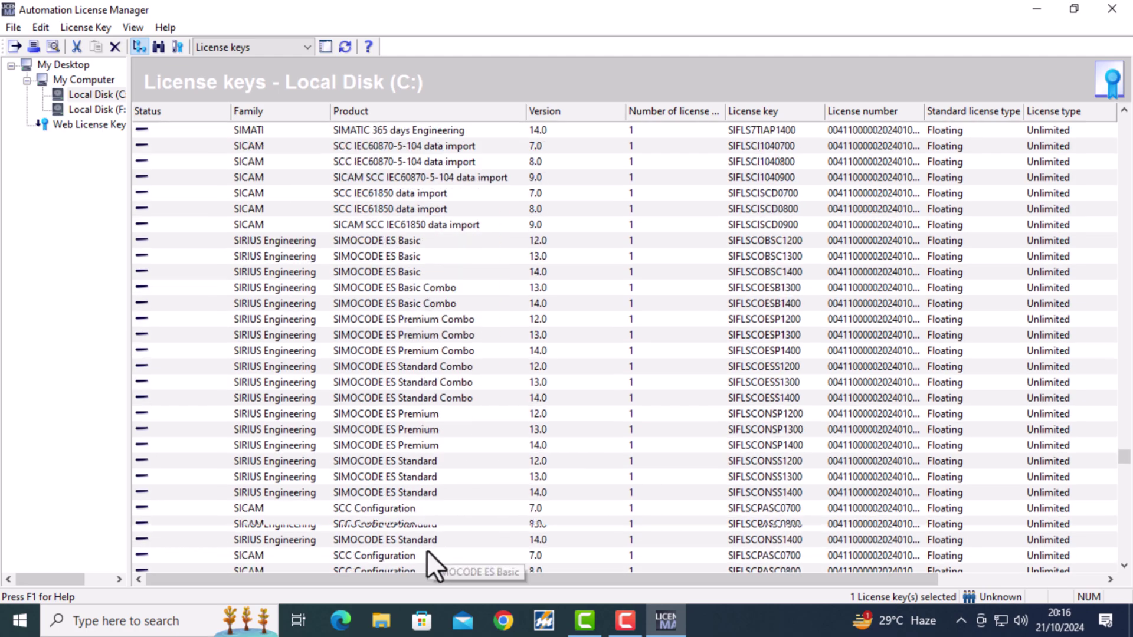
{"action": "scroll", "coordinate": [420, 547], "scroll_direction": "down", "scroll_amount": 20}
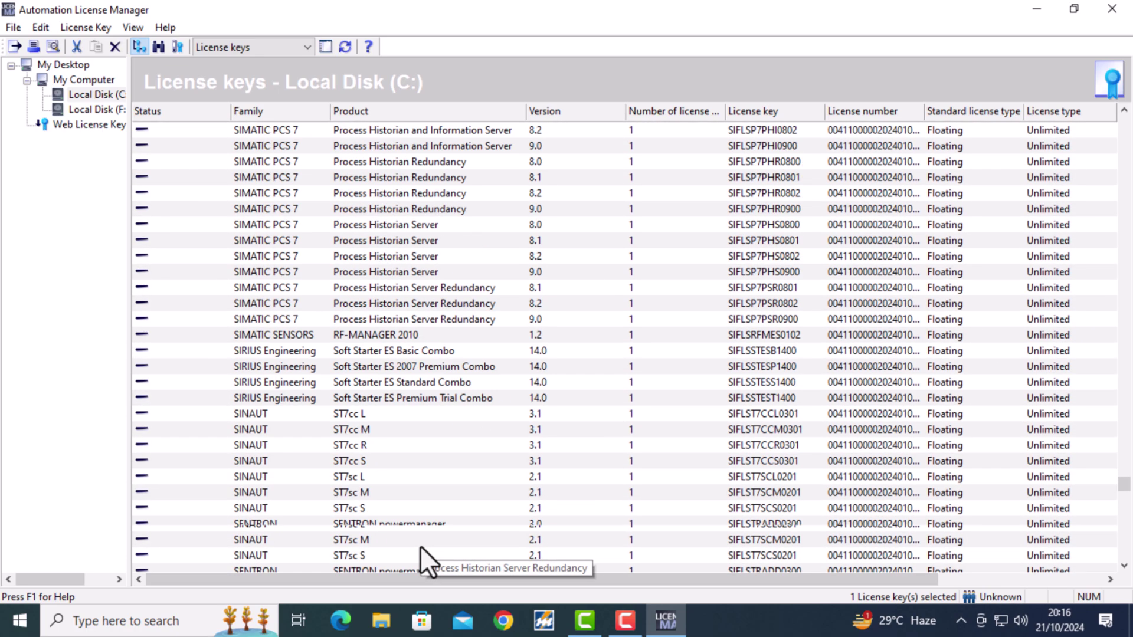